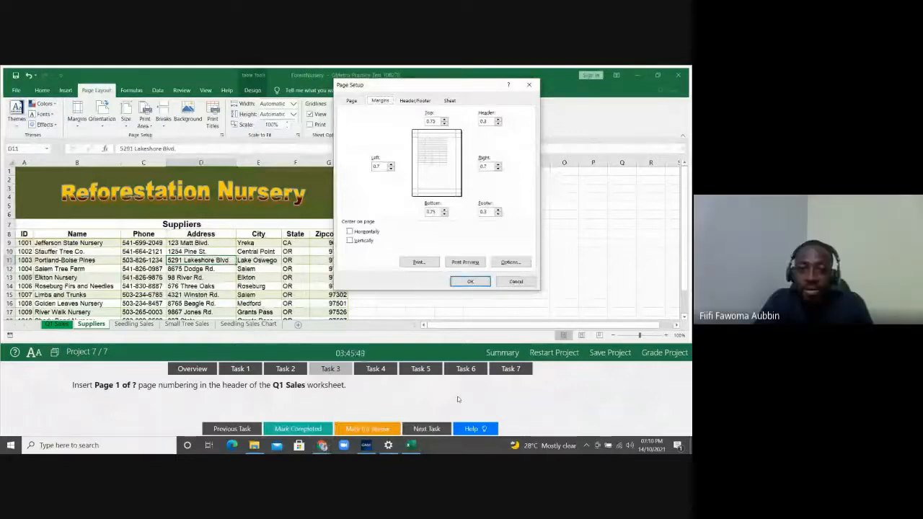
Show the header and footer settings of the page setup
{"action": "left_click", "coordinate": [415, 101]}
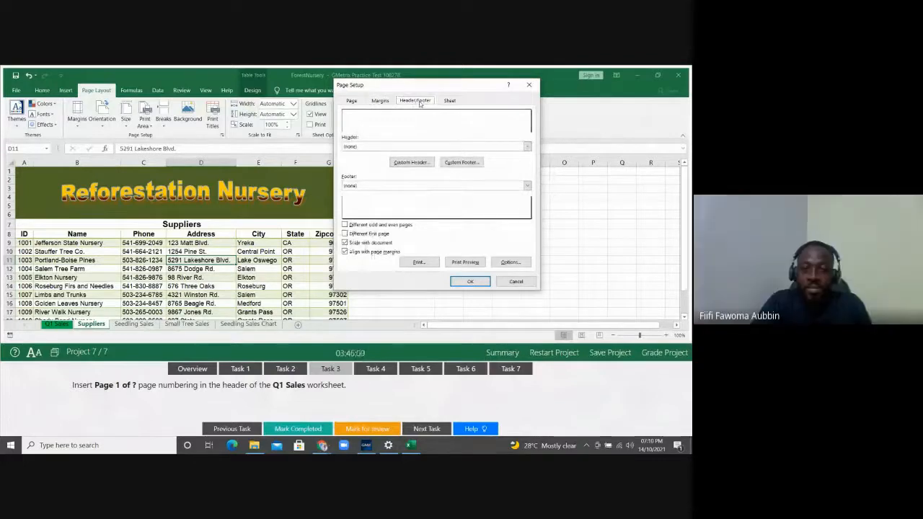
{"action": "left_click", "coordinate": [424, 162]}
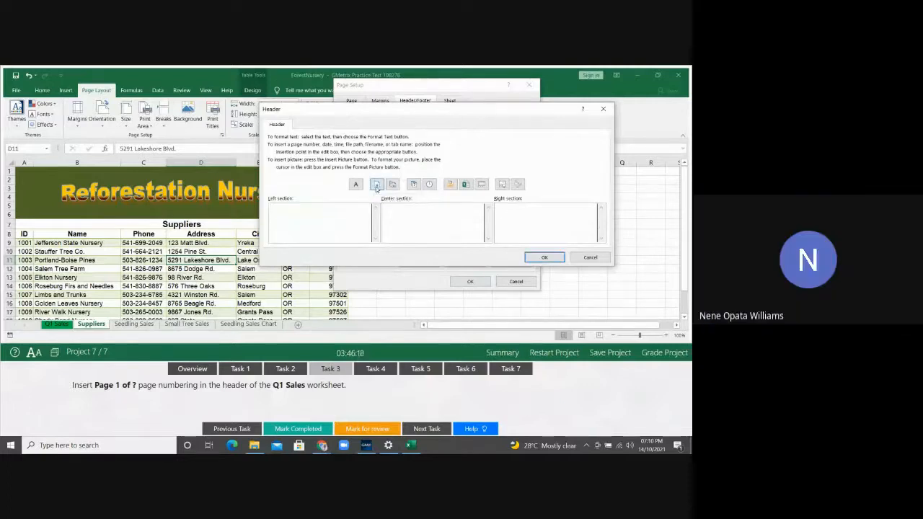
{"action": "left_click", "coordinate": [376, 185]}
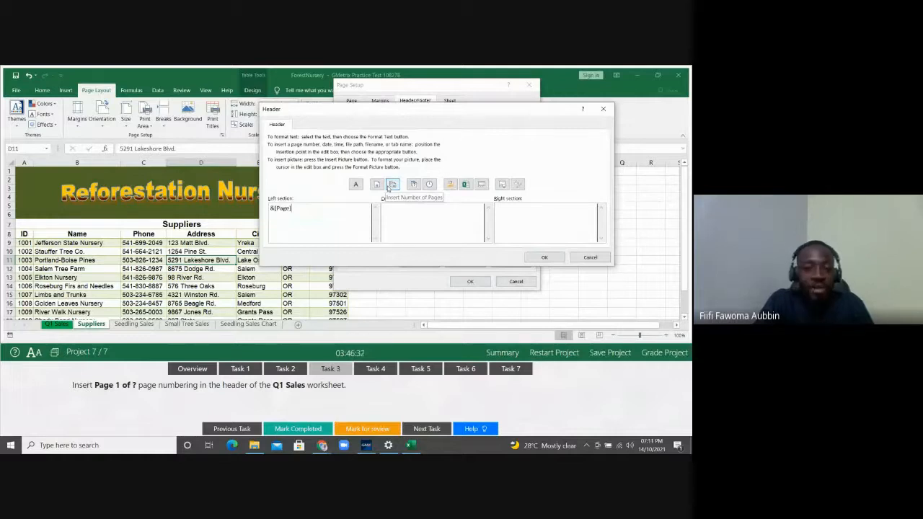
{"action": "left_click", "coordinate": [589, 257]}
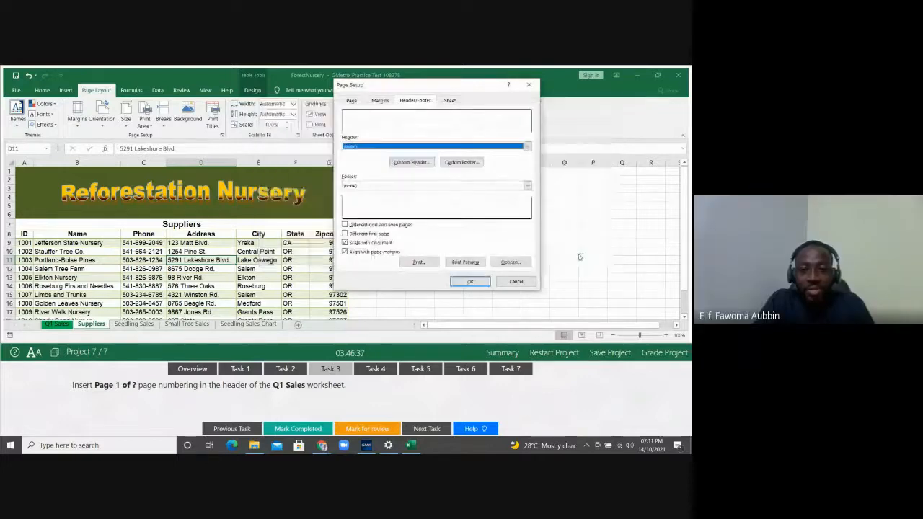
Set the Suppliers worksheet's header to the preset "Page 1 of ?" and apply the page setup
{"action": "left_click", "coordinate": [527, 147]}
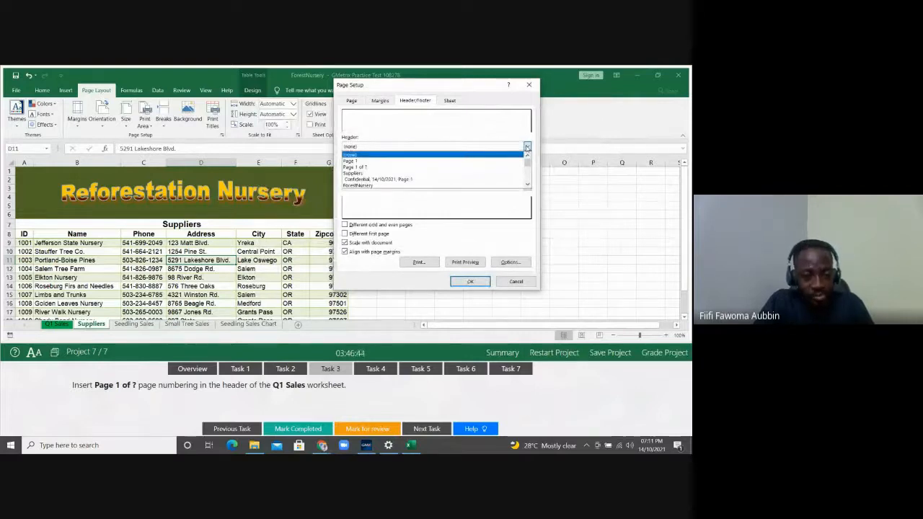
{"action": "left_click", "coordinate": [527, 148]}
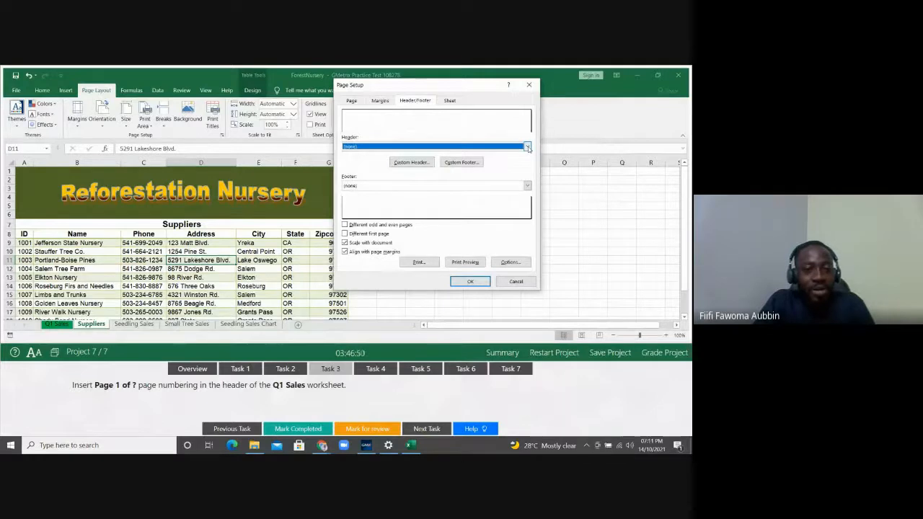
{"action": "left_click", "coordinate": [527, 147]}
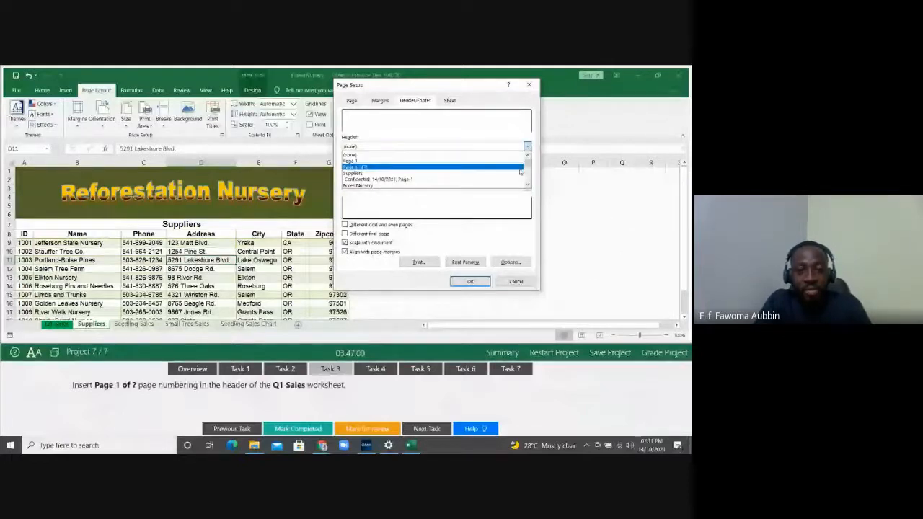
{"action": "scroll", "coordinate": [520, 171], "scroll_direction": "down", "scroll_amount": 3}
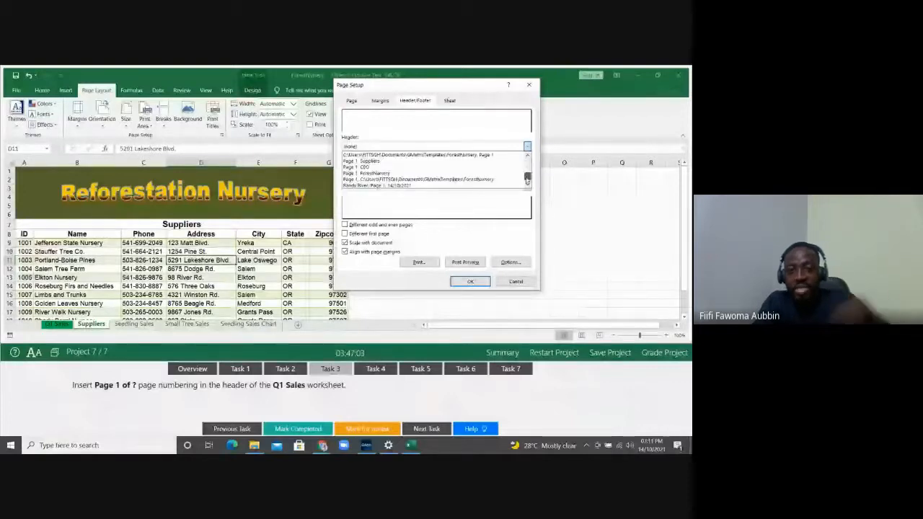
{"action": "left_click", "coordinate": [527, 185]}
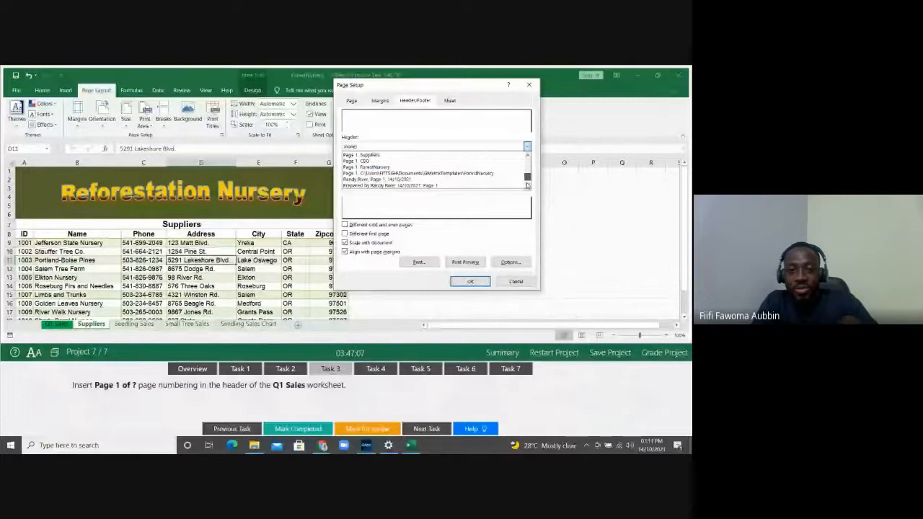
{"action": "scroll", "coordinate": [527, 176], "scroll_direction": "up", "scroll_amount": 1}
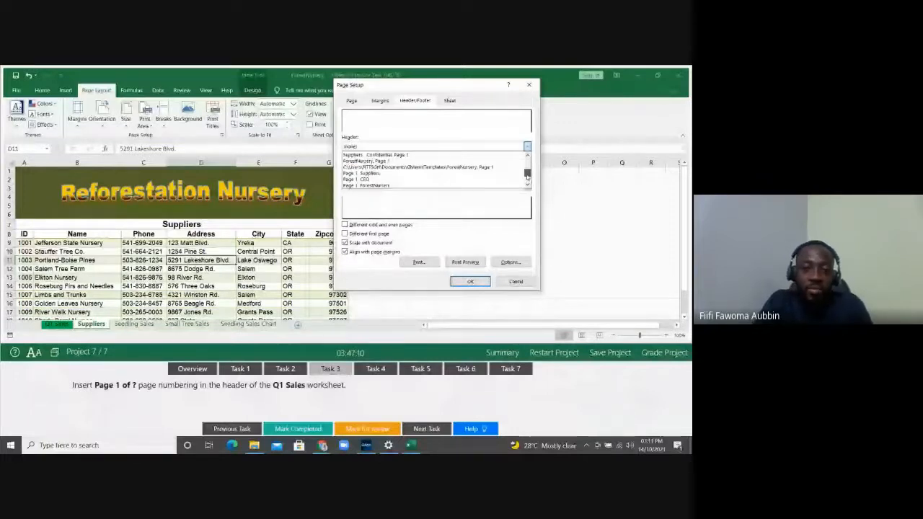
{"action": "scroll", "coordinate": [526, 175], "scroll_direction": "down", "scroll_amount": 1}
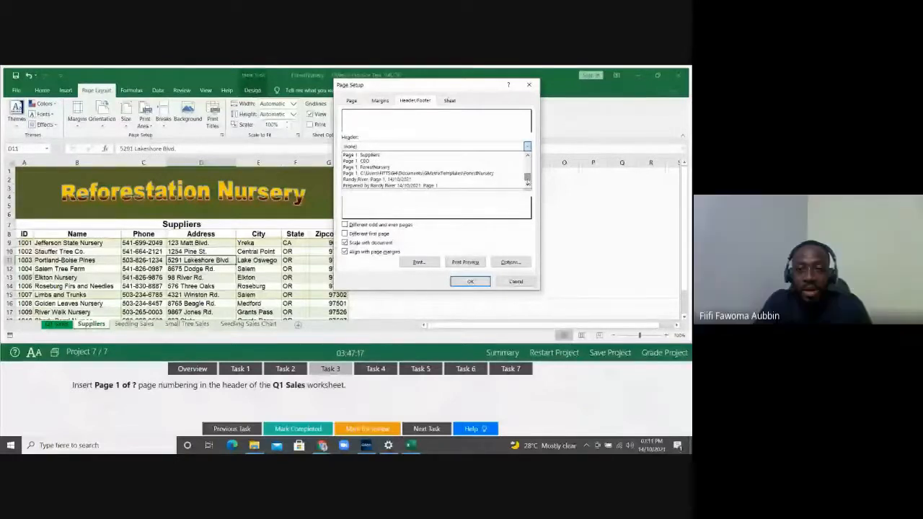
{"action": "scroll", "coordinate": [527, 178], "scroll_direction": "up", "scroll_amount": 1}
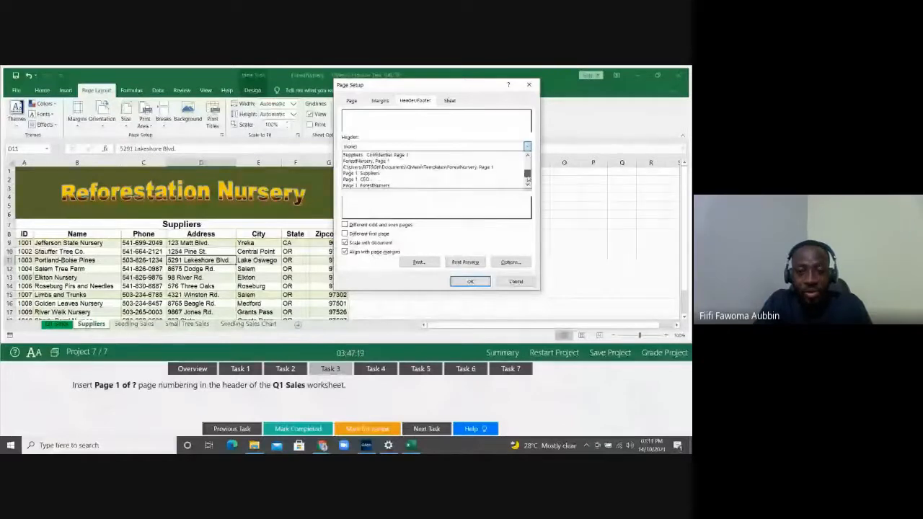
{"action": "scroll", "coordinate": [527, 178], "scroll_direction": "down", "scroll_amount": 1}
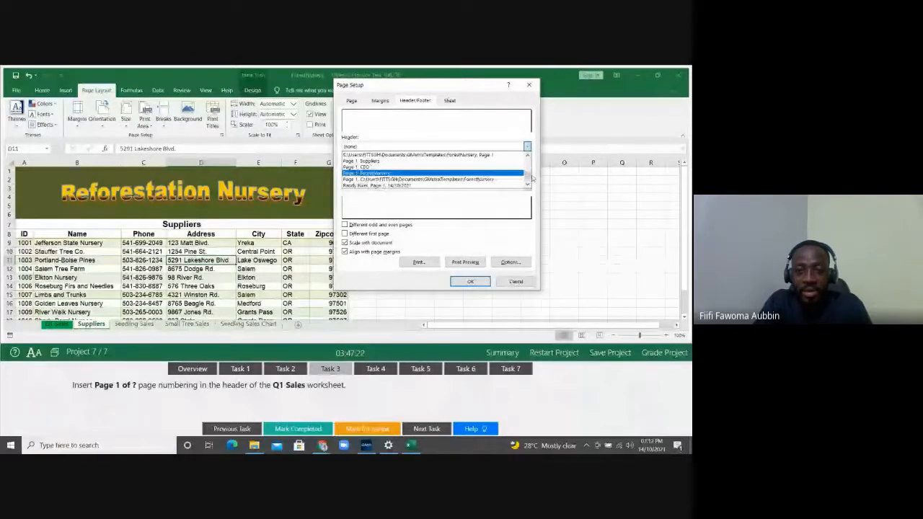
{"action": "scroll", "coordinate": [393, 186], "scroll_direction": "down", "scroll_amount": 1}
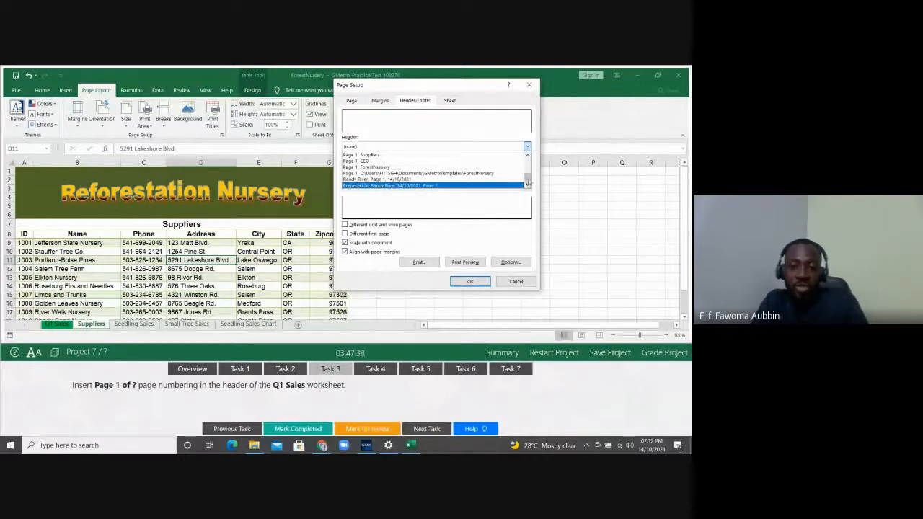
{"action": "left_click_drag", "start_coordinate": [527, 179], "coordinate": [528, 164]}
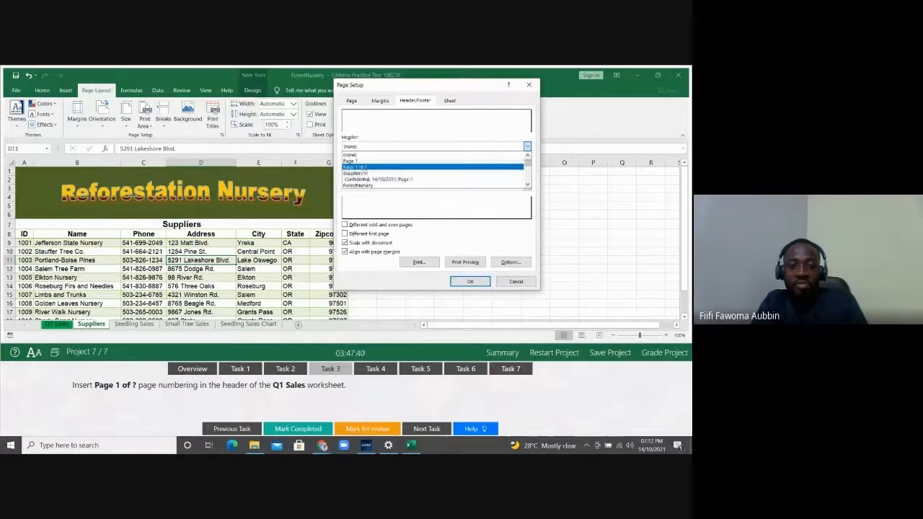
{"action": "left_click", "coordinate": [363, 166]}
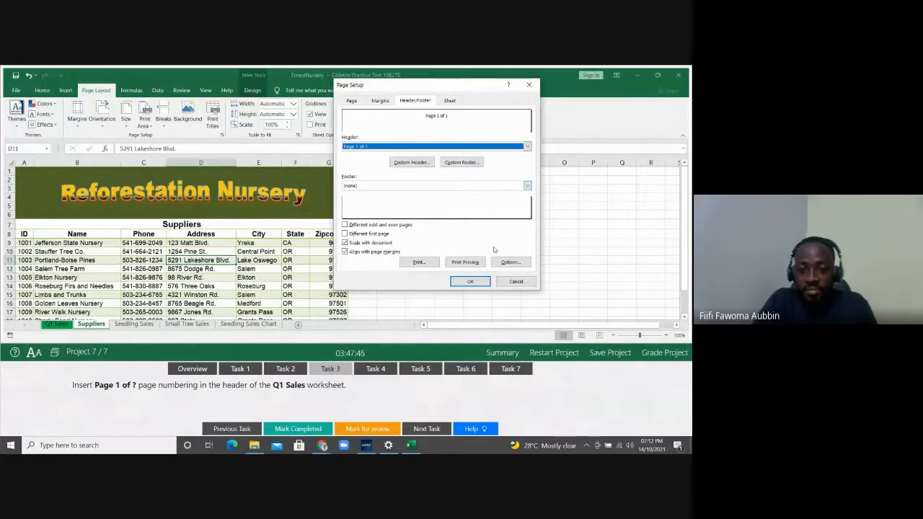
{"action": "left_click", "coordinate": [470, 282]}
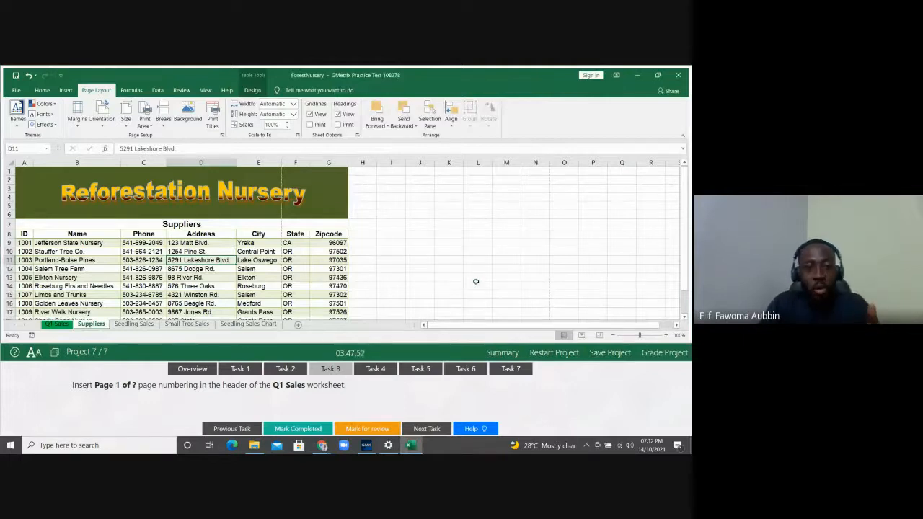
Display the Suppliers worksheet in Page Layout view and open the first page's center header section for editing
{"action": "left_click", "coordinate": [206, 90]}
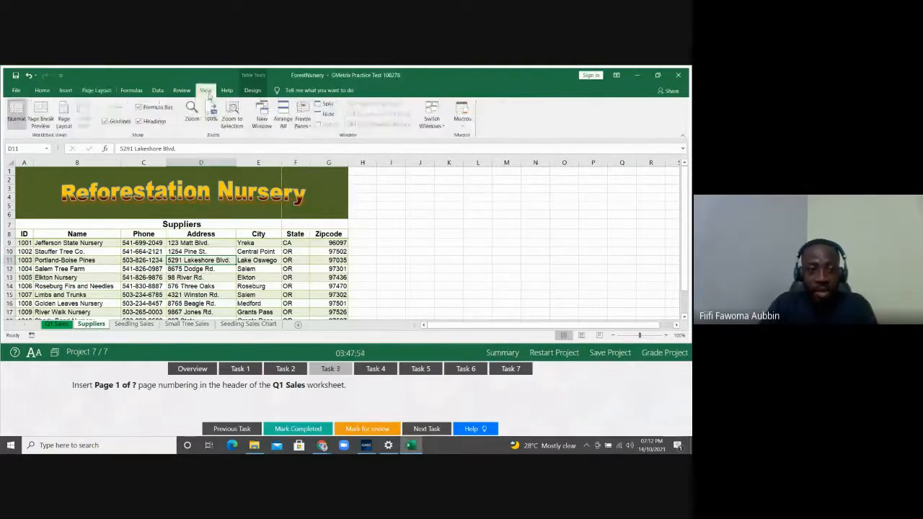
{"action": "left_click", "coordinate": [64, 116]}
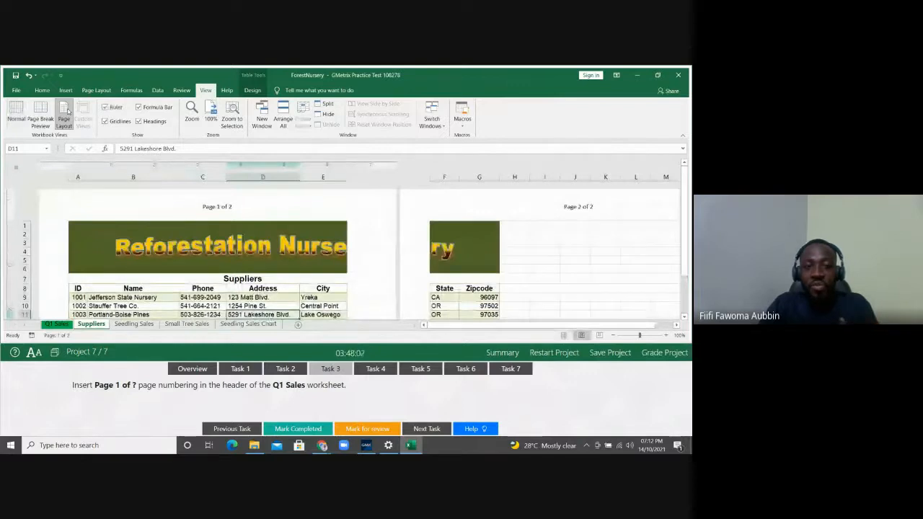
{"action": "left_click", "coordinate": [216, 207]}
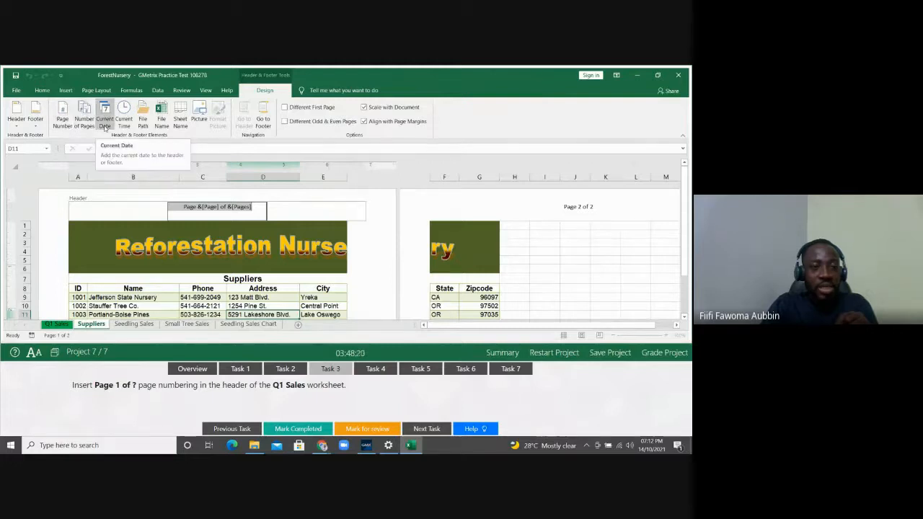
Examine the available header presets and header design options, and return to the worksheet cells
{"action": "left_click", "coordinate": [25, 124]}
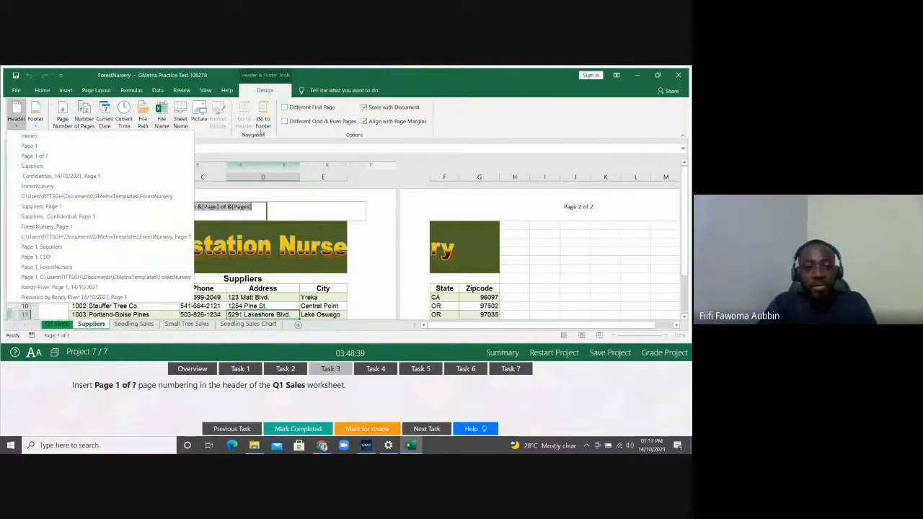
{"action": "left_click", "coordinate": [261, 132]}
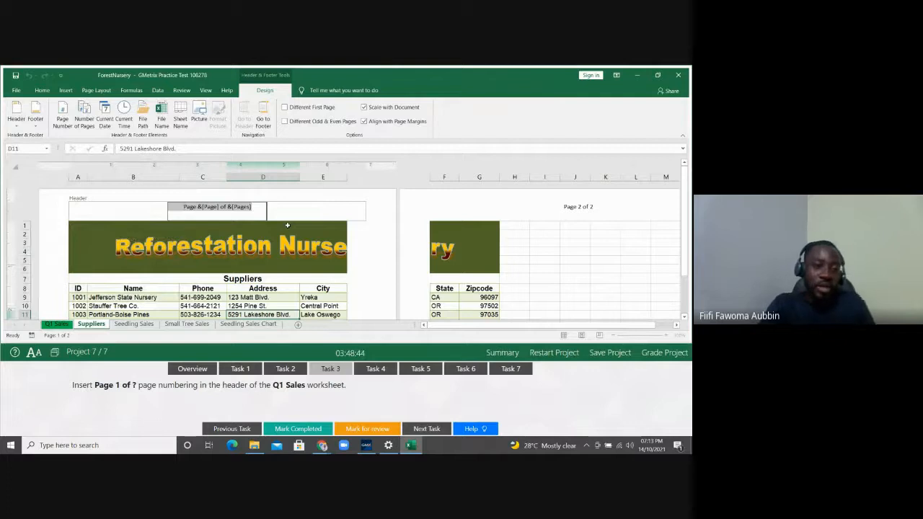
{"action": "left_click", "coordinate": [206, 90]}
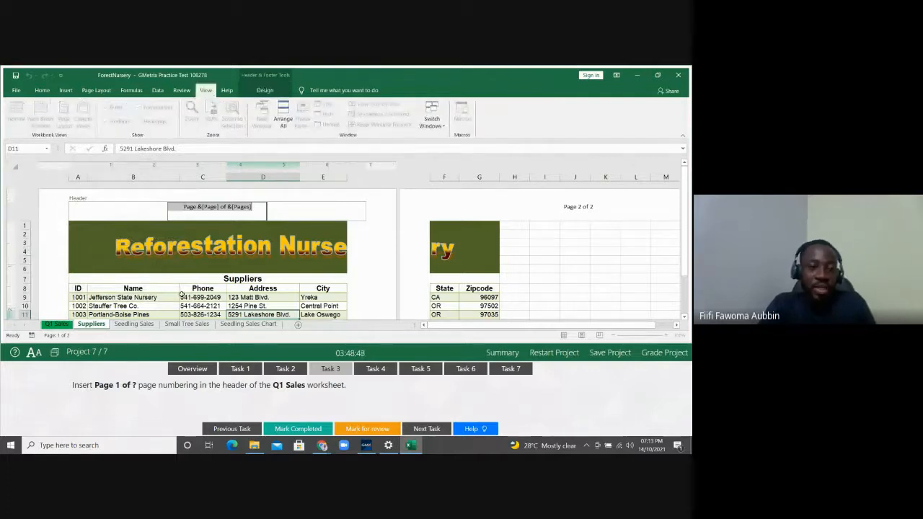
{"action": "left_click", "coordinate": [181, 295]}
{"action": "left_click", "coordinate": [217, 216]}
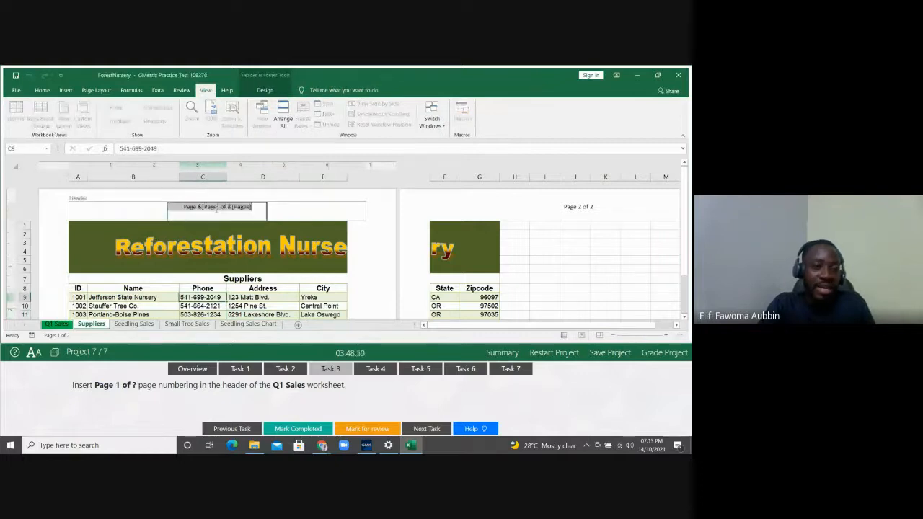
{"action": "left_click", "coordinate": [265, 91]}
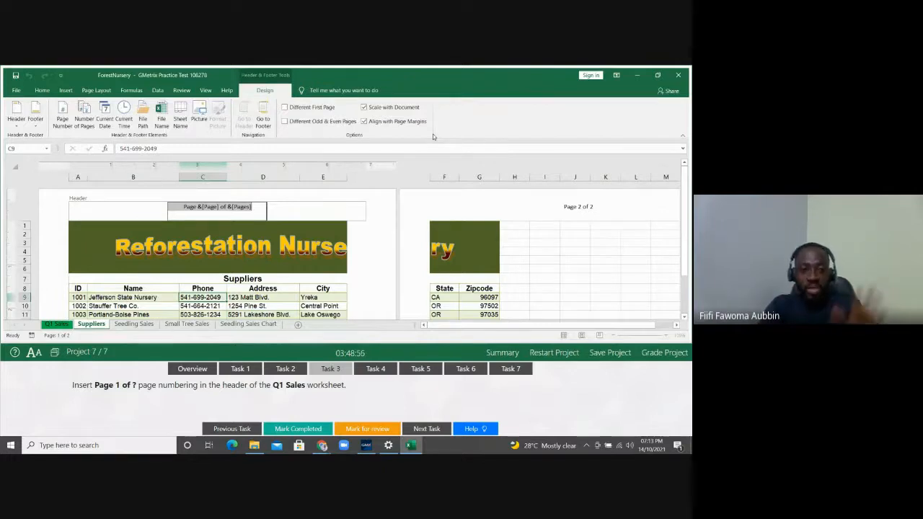
{"action": "left_click", "coordinate": [303, 297]}
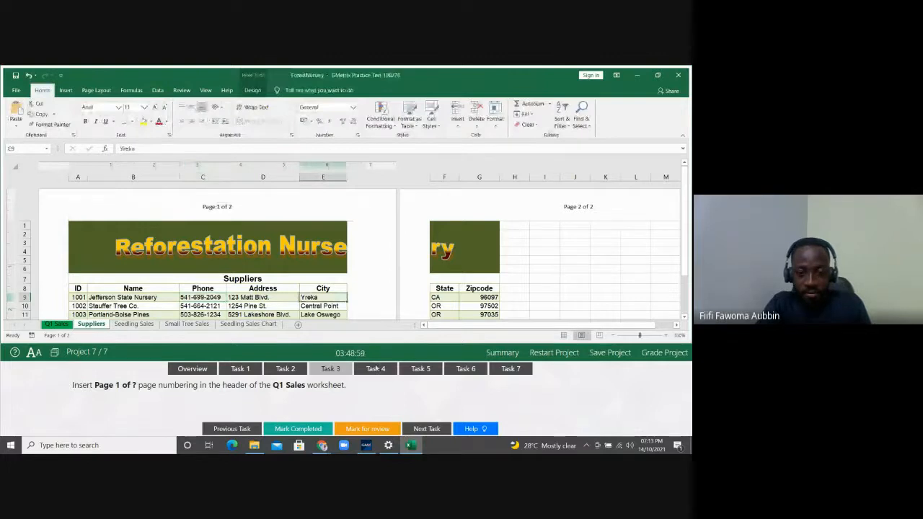
Bring up the Task 4 instructions and copy cell range A8:E13 on the Q1 Sales worksheet
{"action": "left_click", "coordinate": [376, 368]}
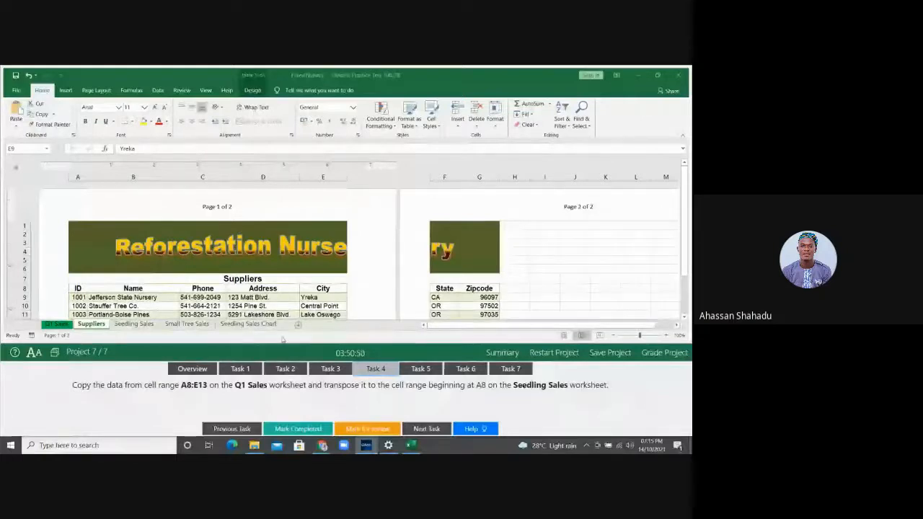
{"action": "left_click", "coordinate": [61, 325]}
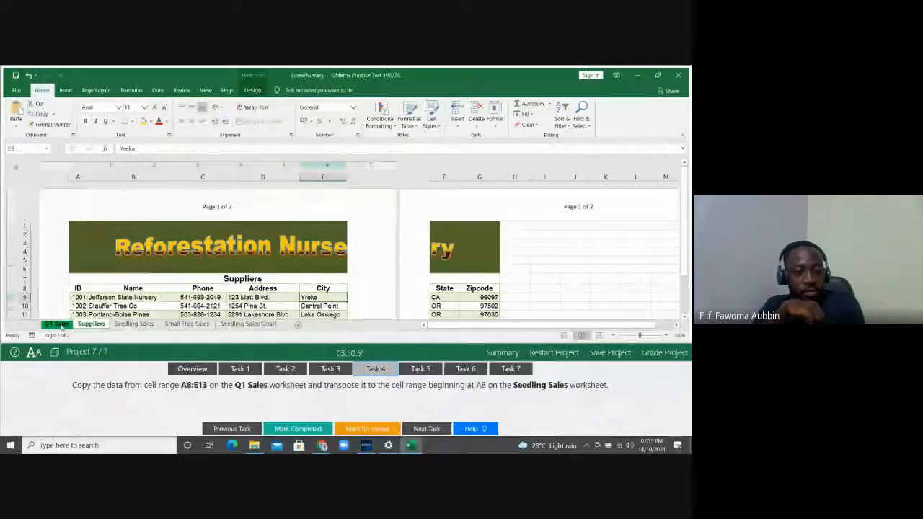
{"action": "left_click", "coordinate": [61, 326]}
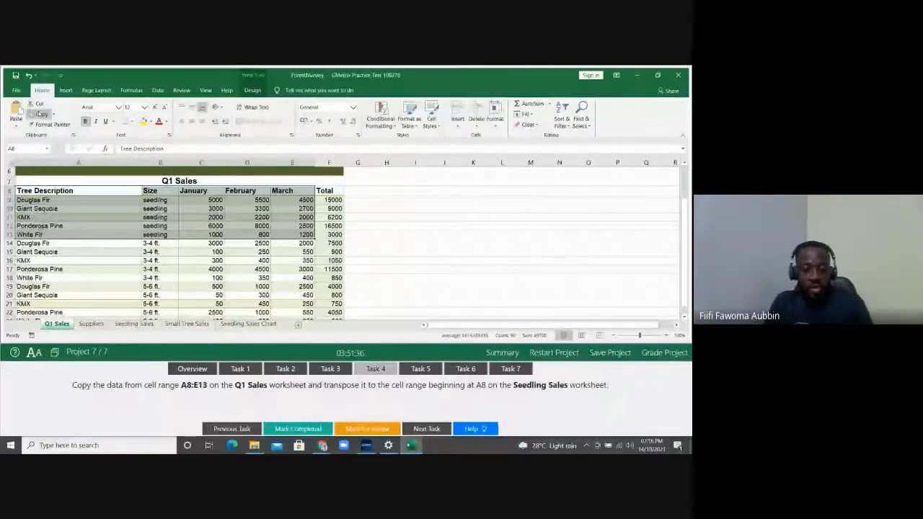
{"action": "left_click", "coordinate": [39, 114]}
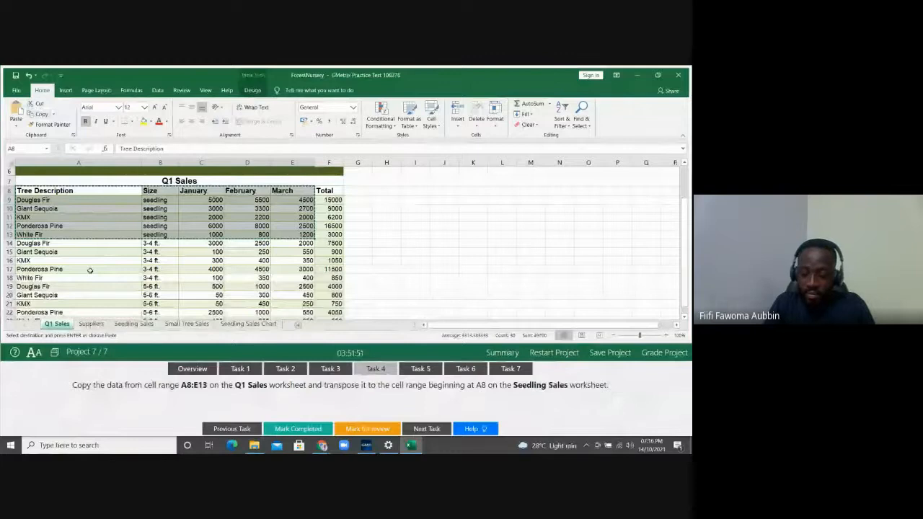
Paste the copied Q1 Sales data transposed into the Seedling Sales worksheet, beginning at cell A8
{"action": "left_click", "coordinate": [126, 325]}
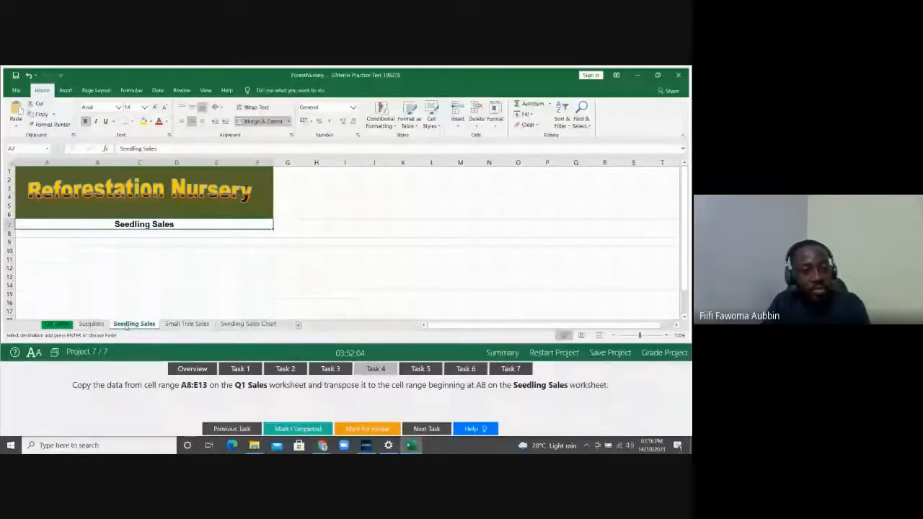
{"action": "left_click", "coordinate": [51, 233]}
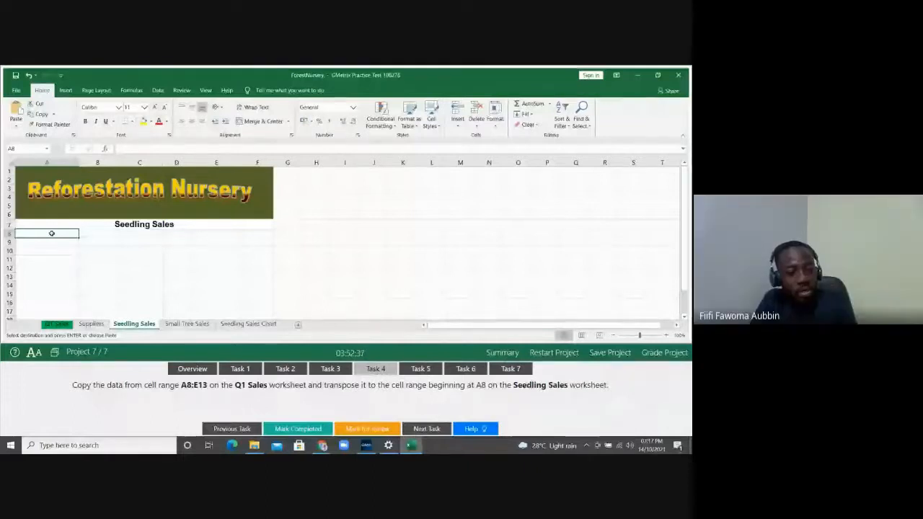
{"action": "left_click", "coordinate": [57, 324]}
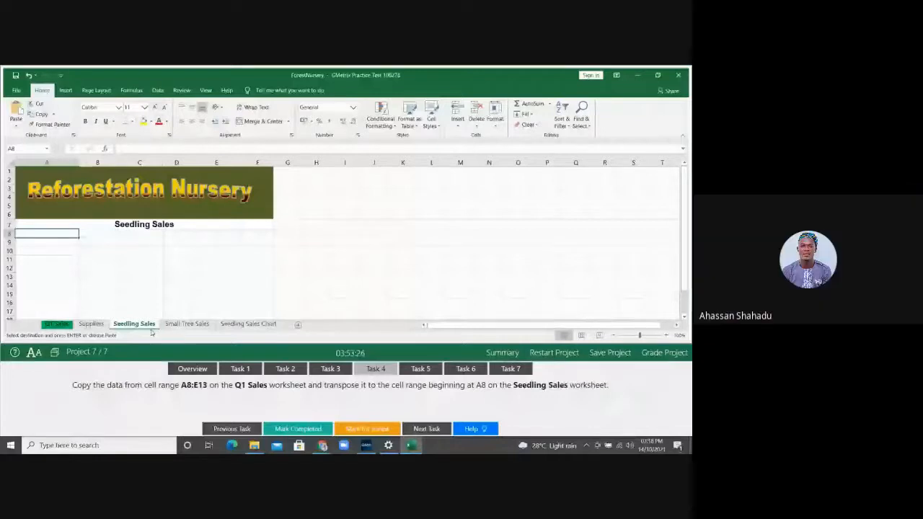
{"action": "left_click", "coordinate": [16, 128]}
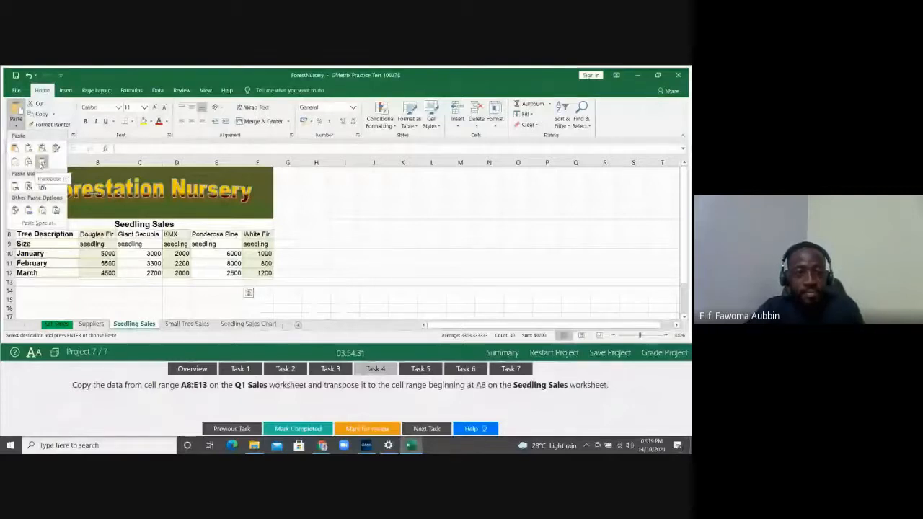
{"action": "left_click", "coordinate": [41, 165]}
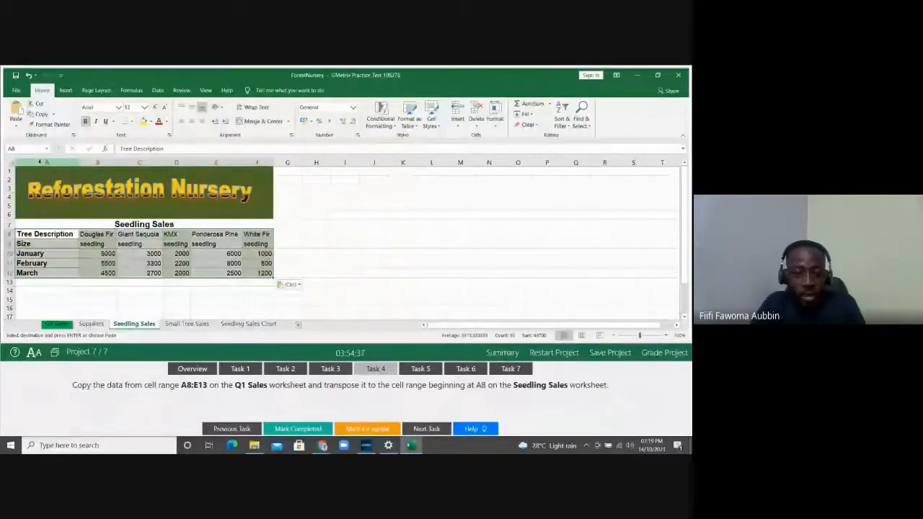
Bring up the Task 5 instructions, try converting the Small Tree Sales table to a normal range, and undo the conversion
{"action": "left_click", "coordinate": [420, 370]}
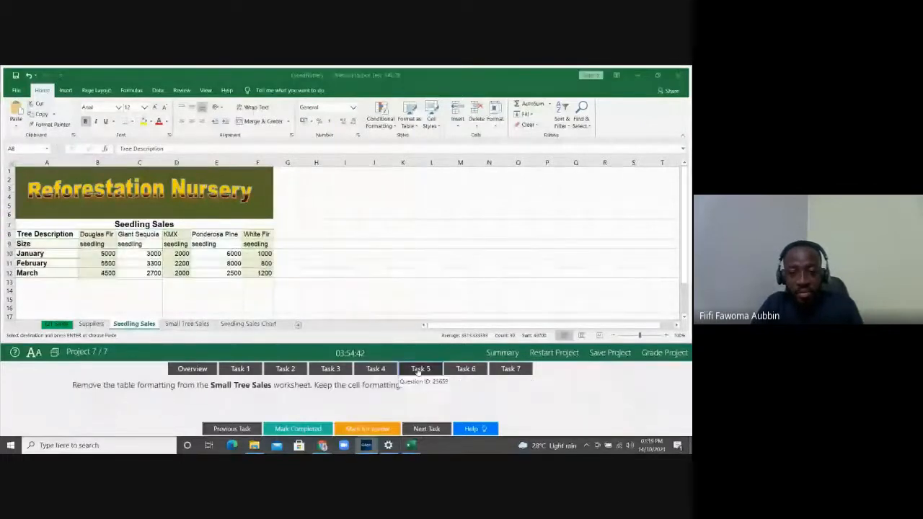
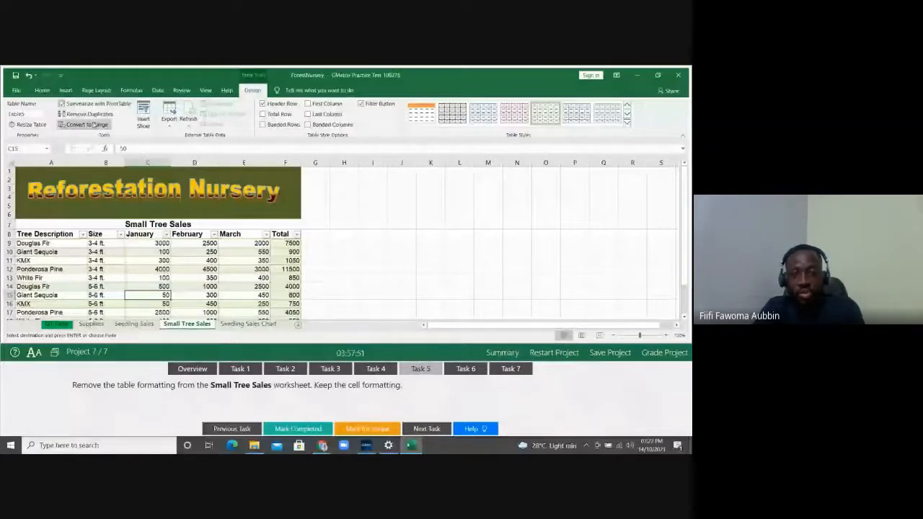
{"action": "left_click", "coordinate": [94, 125]}
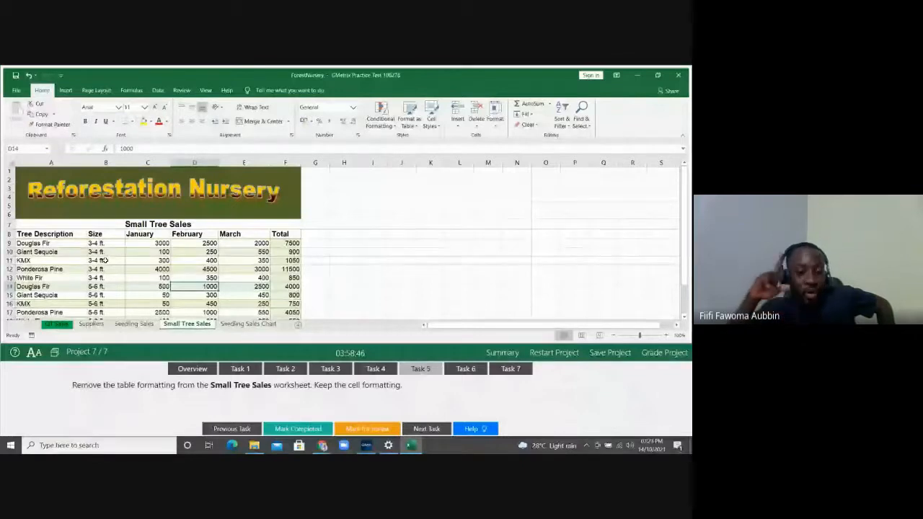
{"action": "key", "text": "ctrl+z"}
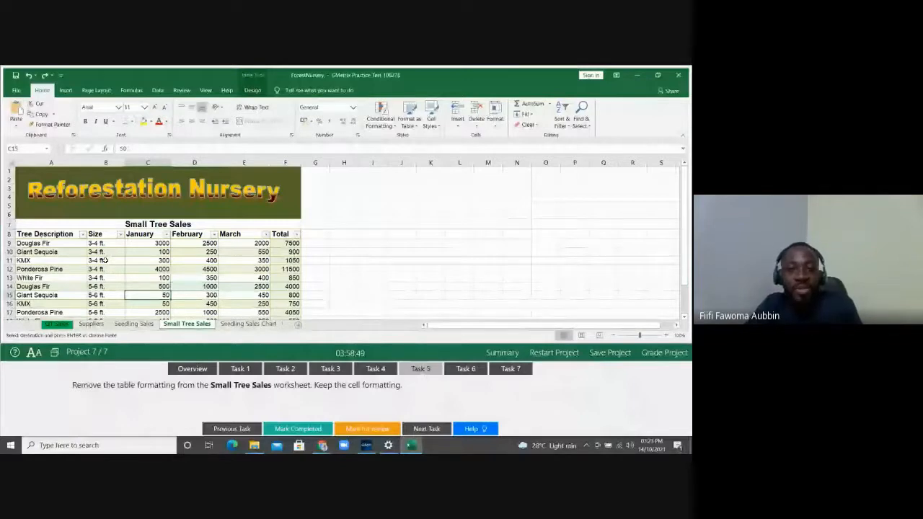
Turn off the Small Tree Sales table's filter buttons, hide its header row, and display the header row again
{"action": "left_click", "coordinate": [253, 90]}
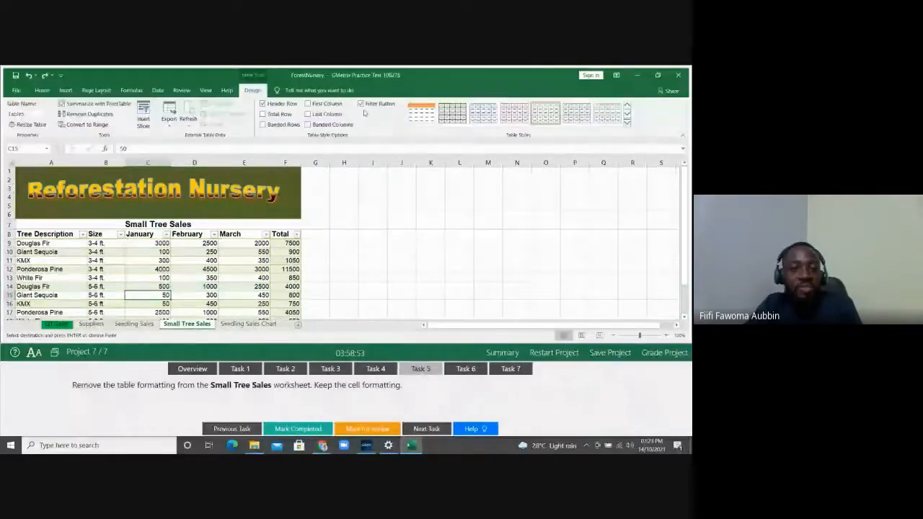
{"action": "left_click", "coordinate": [360, 103]}
{"action": "left_click", "coordinate": [212, 292]}
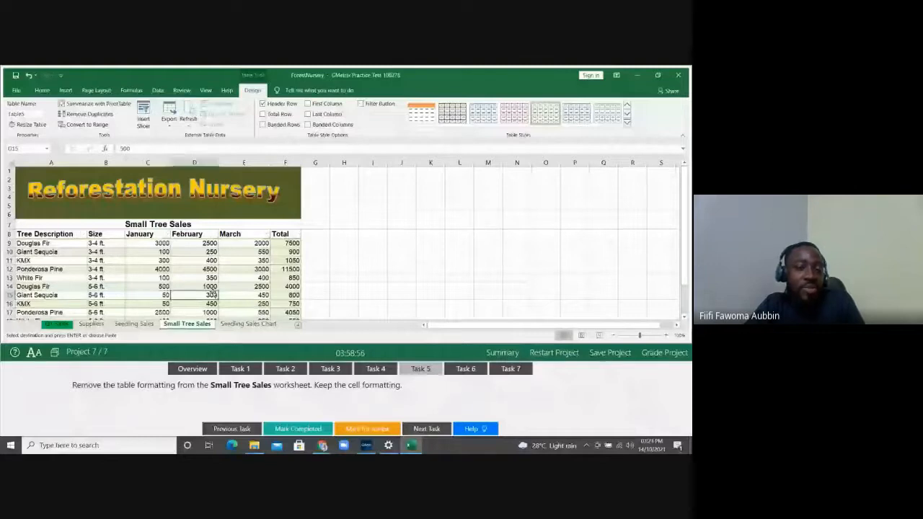
{"action": "left_click", "coordinate": [150, 288]}
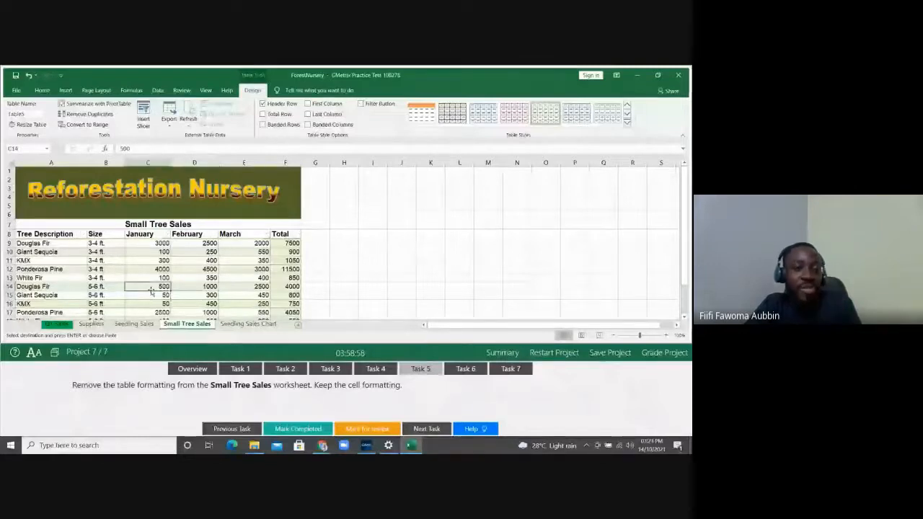
{"action": "left_click", "coordinate": [264, 104]}
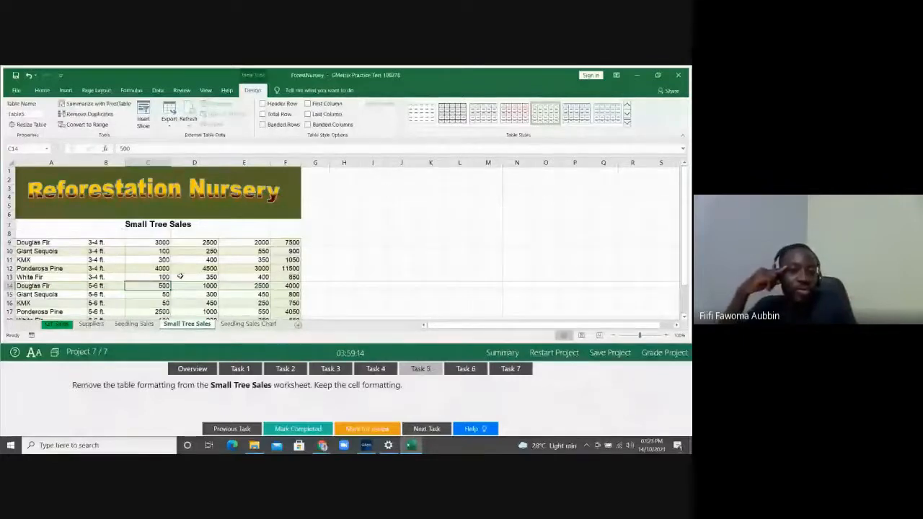
{"action": "left_click", "coordinate": [263, 104]}
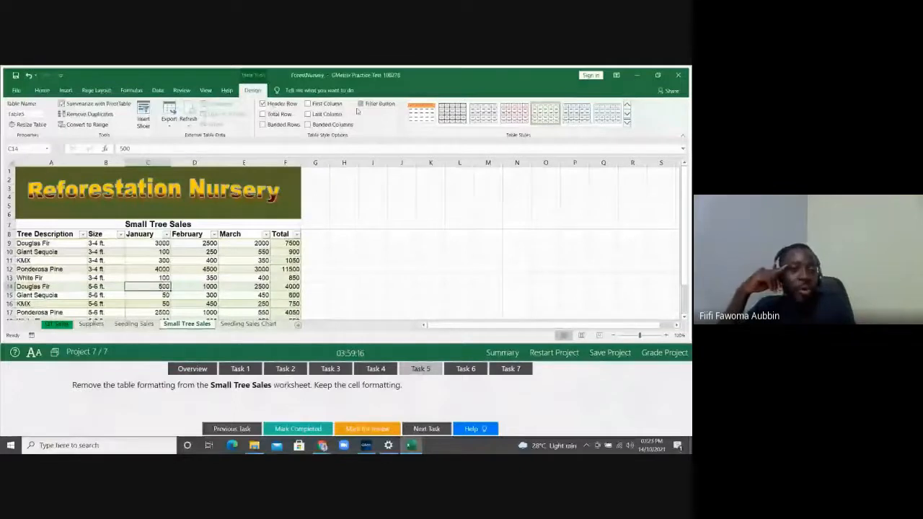
Convert the Small Tree Sales table to a normal range and bring up the Task 6 instructions
{"action": "left_click", "coordinate": [83, 127]}
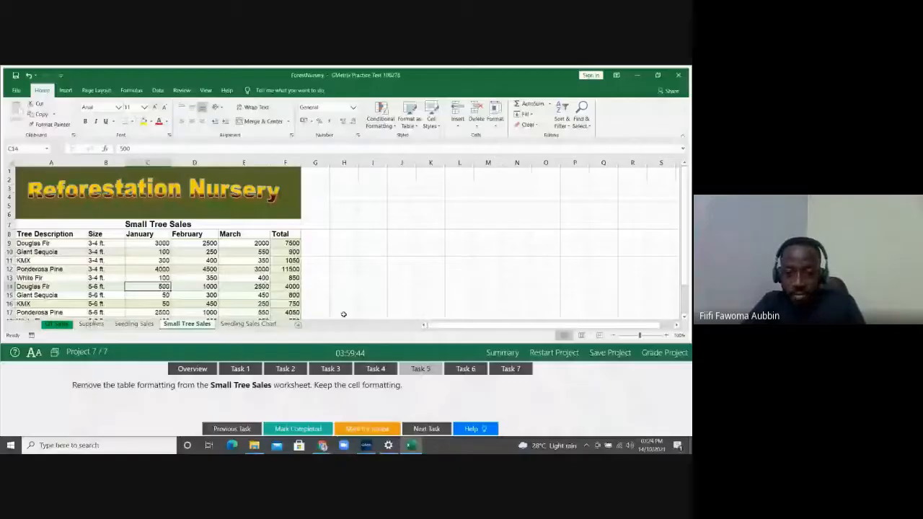
{"action": "left_click", "coordinate": [466, 369]}
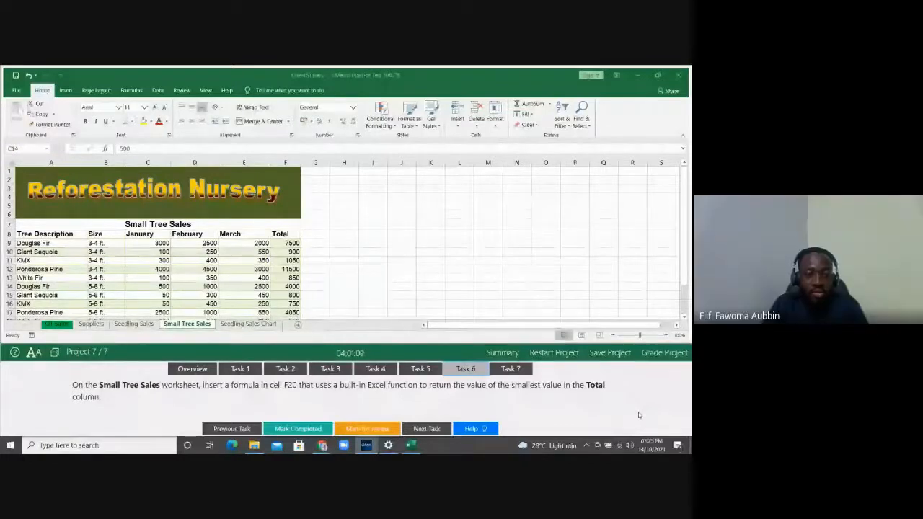
Insert a MIN formula over F9:F18 in cell F20 of the Small Tree Sales worksheet, and bring up the Task 7 instructions
{"action": "left_click", "coordinate": [134, 95]}
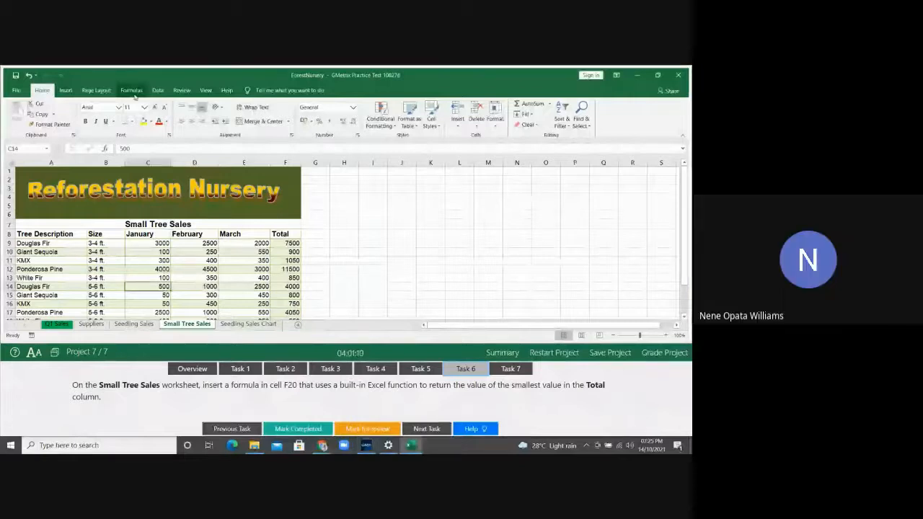
{"action": "left_click", "coordinate": [132, 91]}
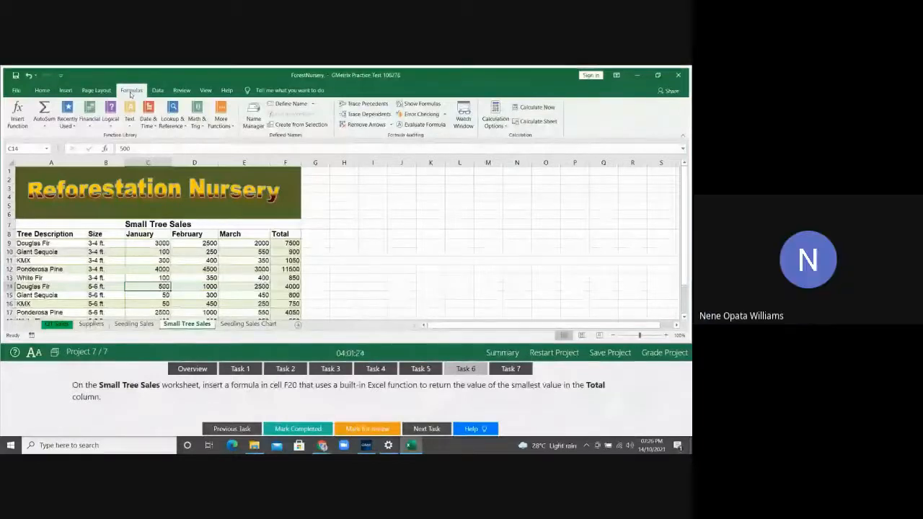
{"action": "left_click", "coordinate": [28, 148]}
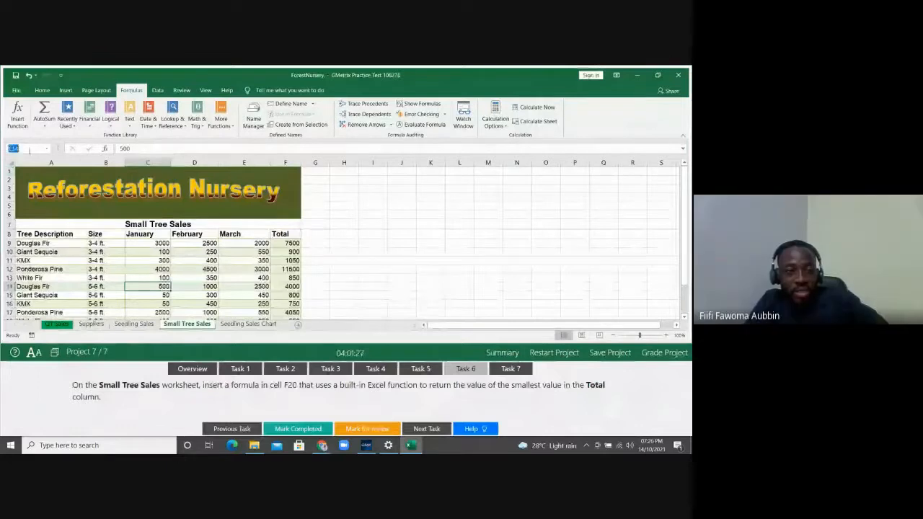
{"action": "type", "text": "F2"}
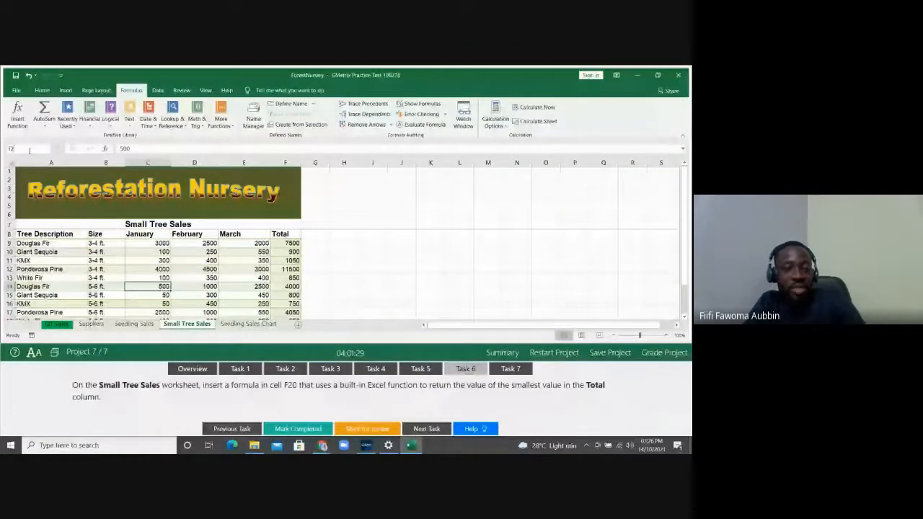
{"action": "type", "text": "0"}
{"action": "key", "text": "Return"}
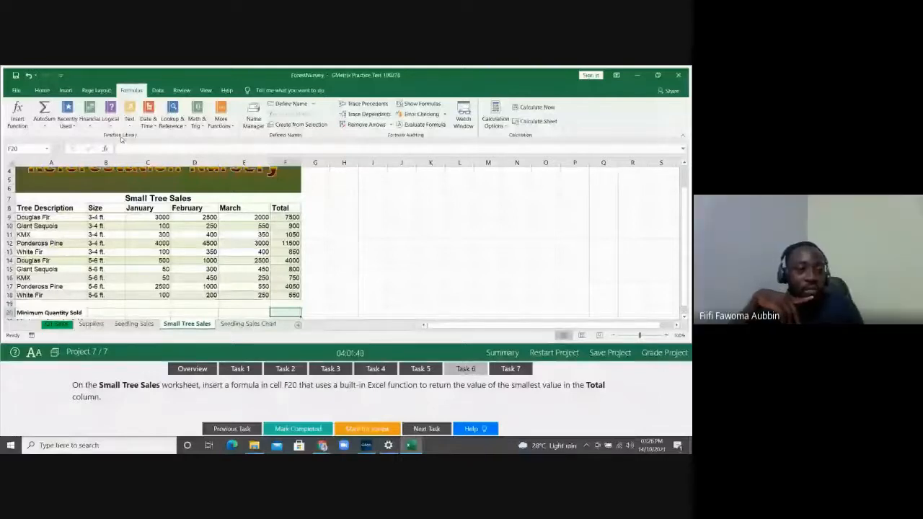
{"action": "left_click", "coordinate": [45, 127]}
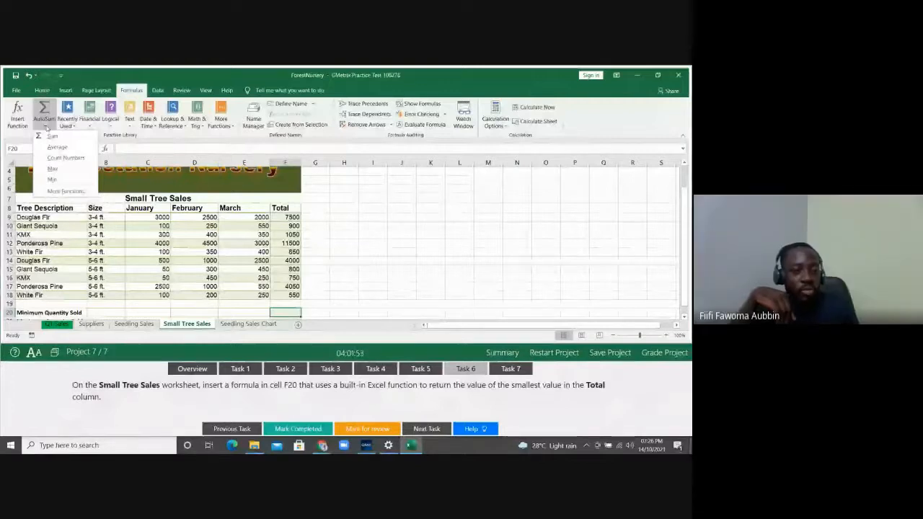
{"action": "left_click", "coordinate": [53, 179]}
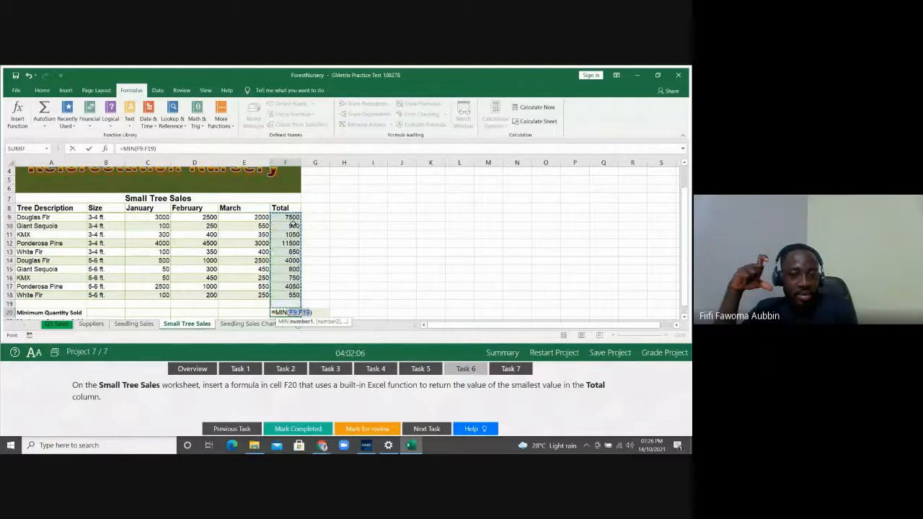
{"action": "left_click_drag", "start_coordinate": [292, 220], "coordinate": [293, 296]}
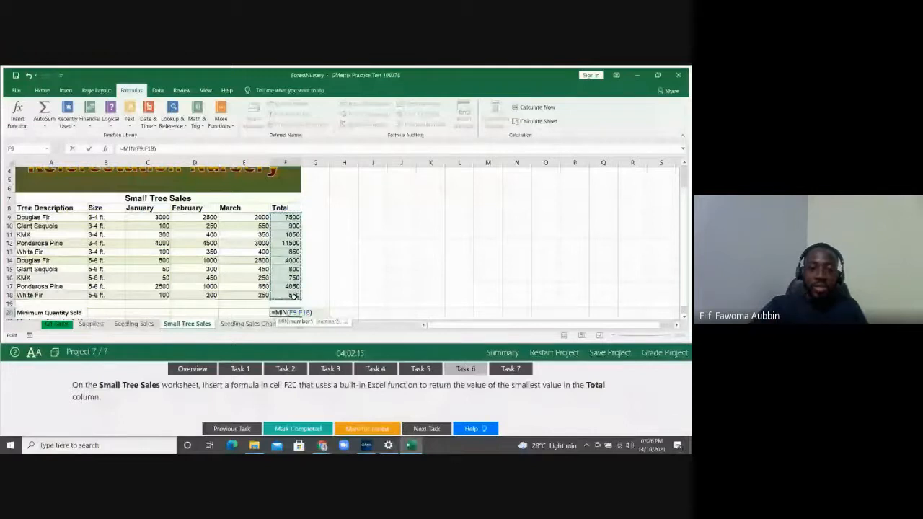
{"action": "key", "text": "Return"}
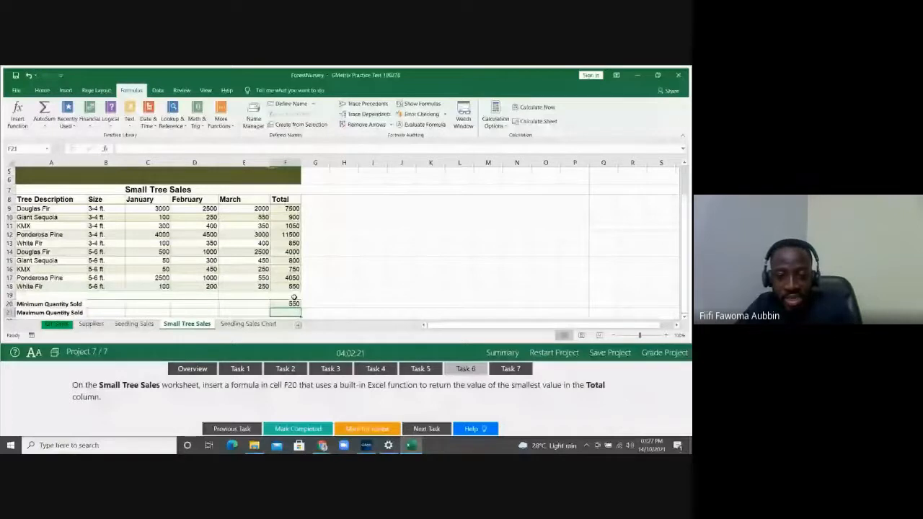
{"action": "left_click", "coordinate": [510, 368]}
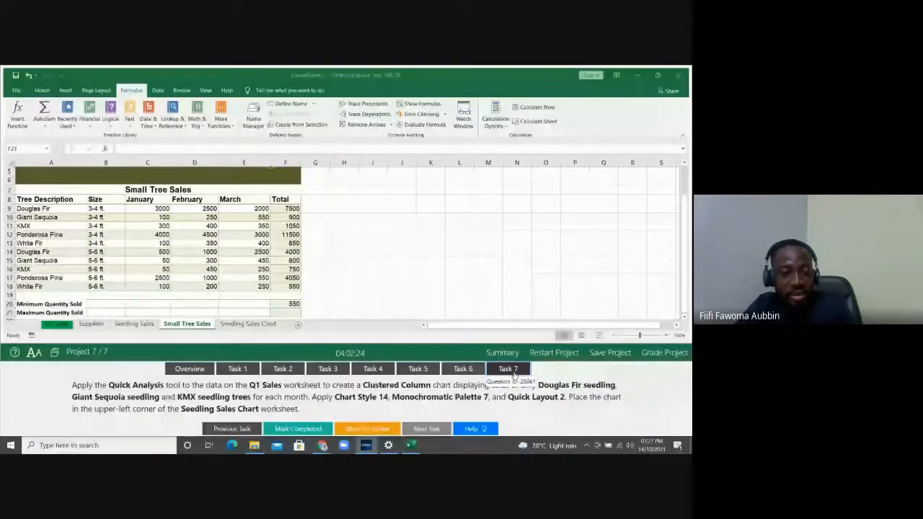
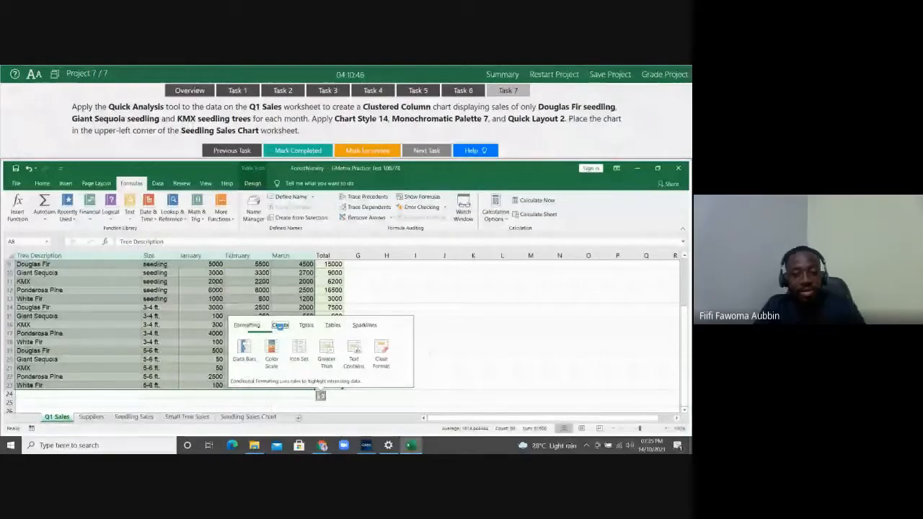
Try the Quick Analysis Clustered Column chart of February sums on the Q1 Sales data, deleting the created chart sheet each time
{"action": "left_click", "coordinate": [279, 325]}
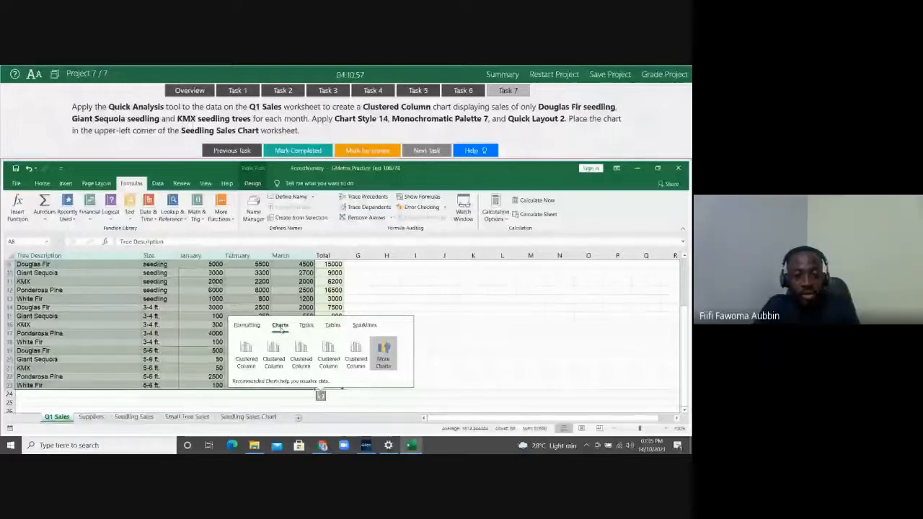
{"action": "left_click", "coordinate": [248, 352]}
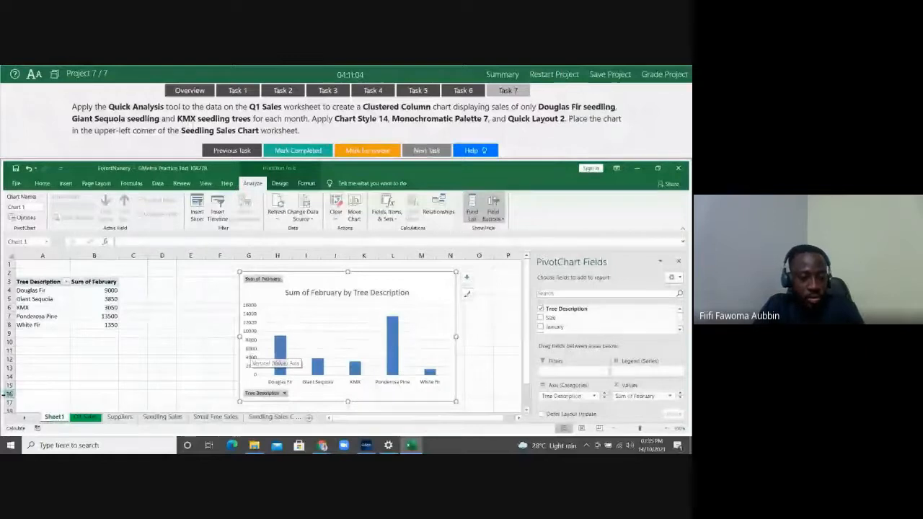
{"action": "right_click", "coordinate": [58, 416]}
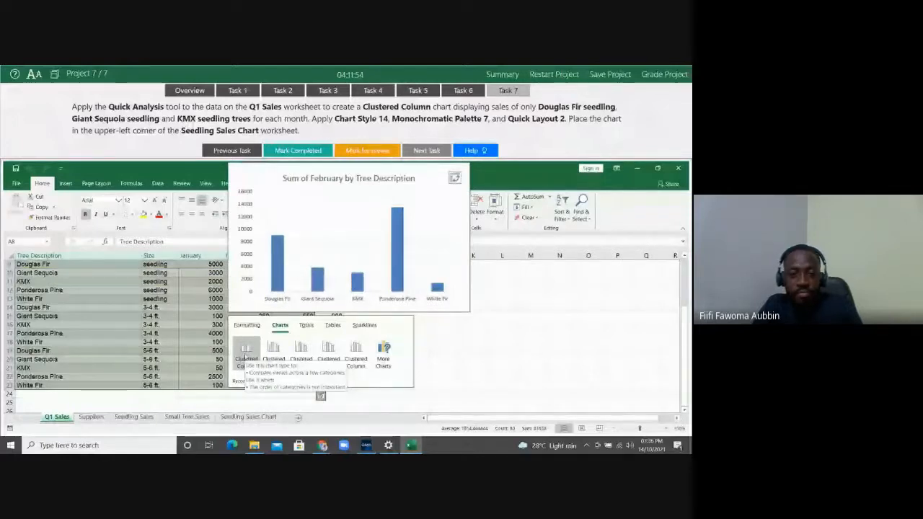
{"action": "left_click", "coordinate": [246, 356]}
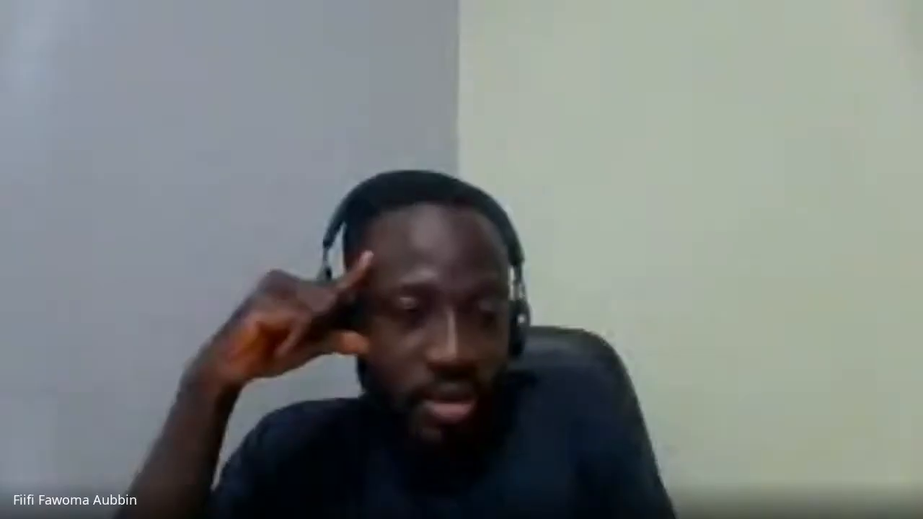
{"action": "right_click", "coordinate": [56, 417]}
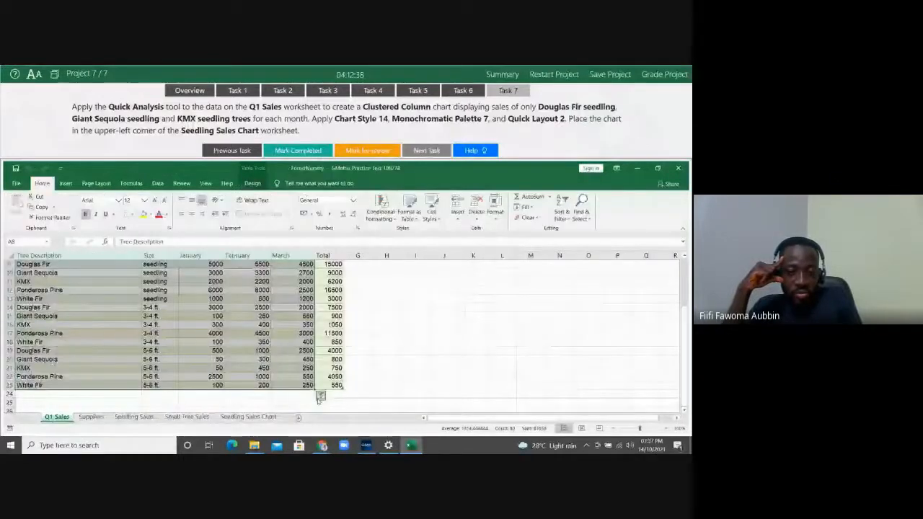
Insert the recommended Clustered Column chart of March sums by tree description from the Q1 Sales data using Quick Analysis
{"action": "left_click", "coordinate": [320, 395]}
{"action": "left_click", "coordinate": [288, 326]}
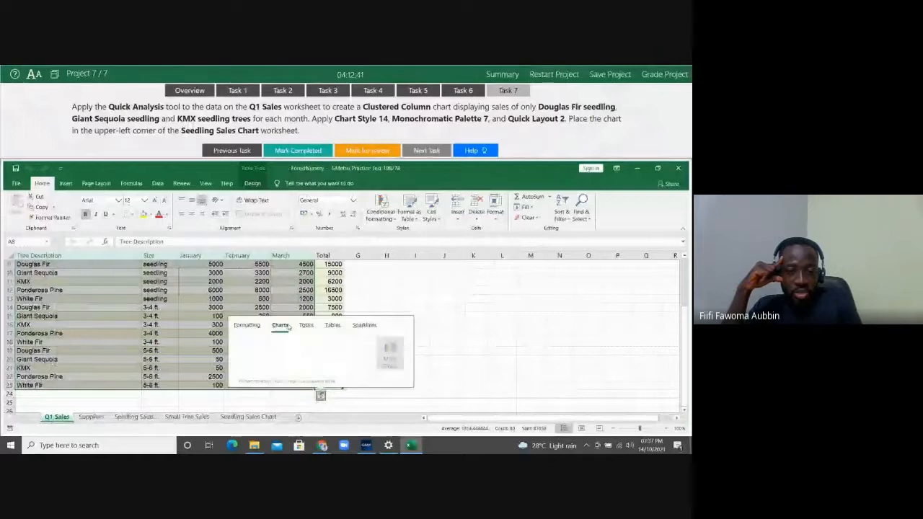
{"action": "left_click", "coordinate": [382, 347]}
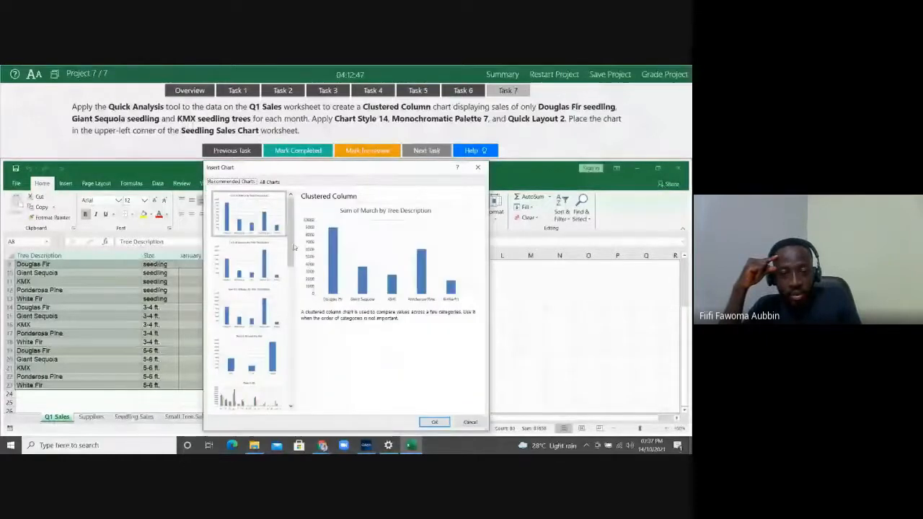
{"action": "left_click", "coordinate": [430, 423]}
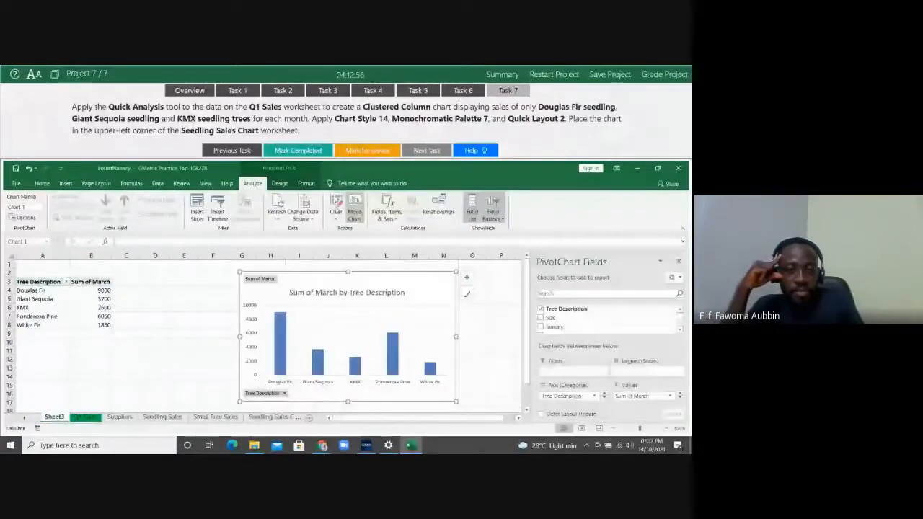
Apply Chart Style 14 and Monochromatic Palette 7 to the March sales chart
{"action": "left_click", "coordinate": [279, 183]}
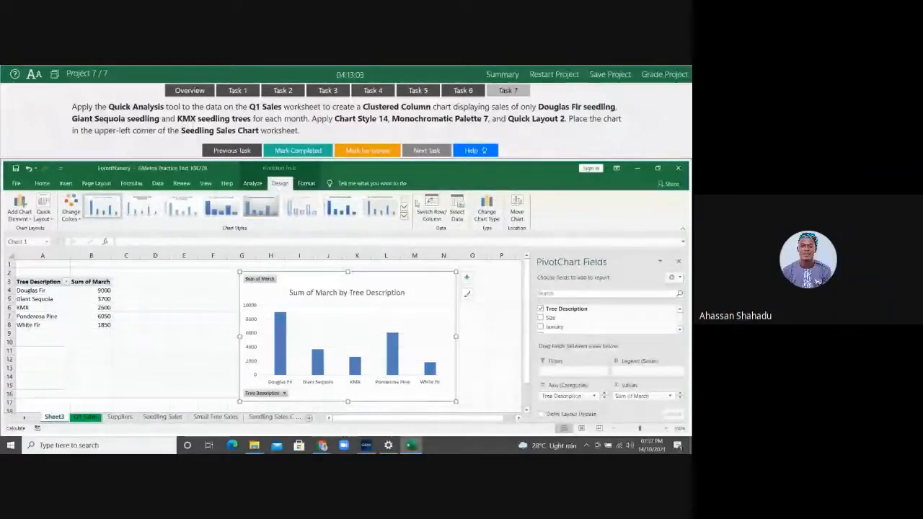
{"action": "left_click", "coordinate": [404, 215]}
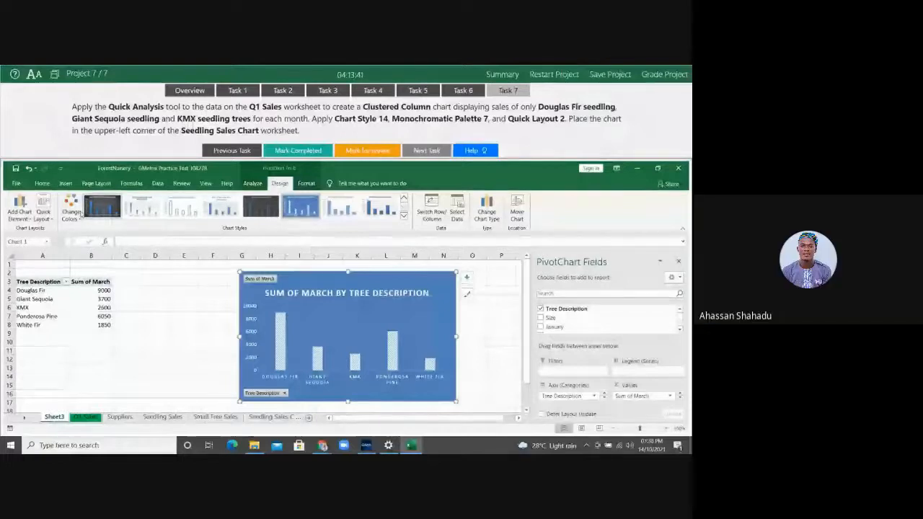
{"action": "left_click", "coordinate": [70, 209]}
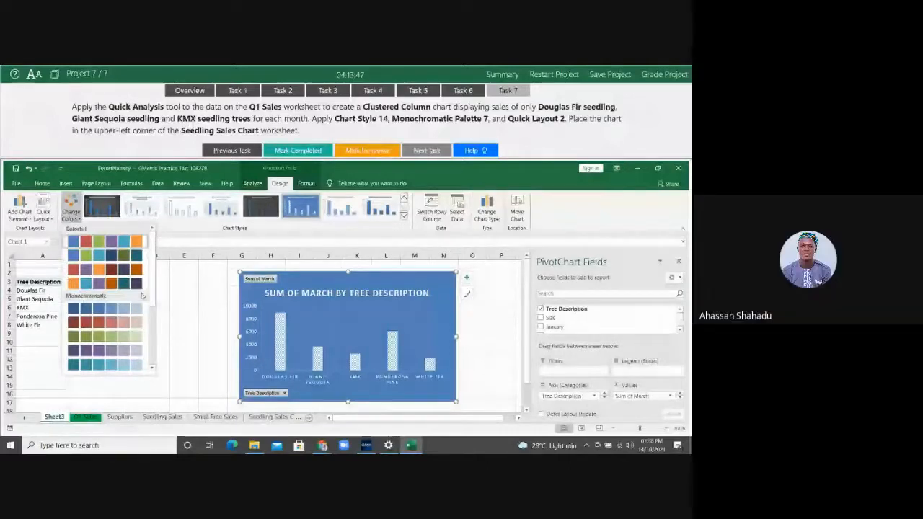
{"action": "scroll", "coordinate": [134, 310], "scroll_direction": "down", "scroll_amount": 2}
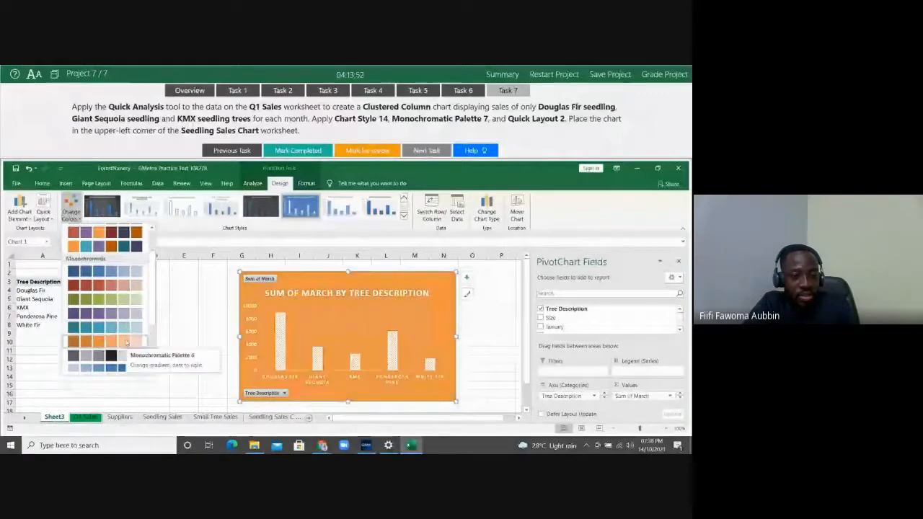
{"action": "left_click", "coordinate": [127, 355]}
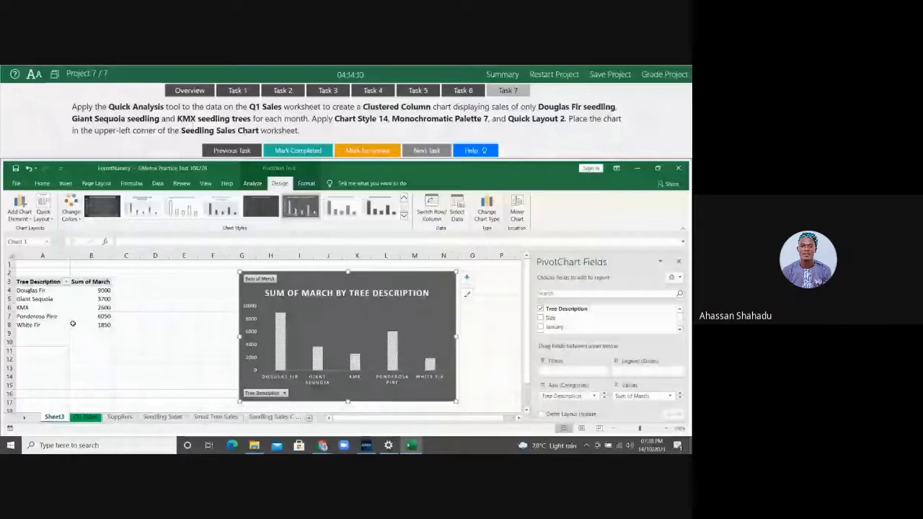
Apply Quick Layout 2 to the March sales chart and place its copy in the upper-left corner of the Q1 Sales worksheet
{"action": "left_click", "coordinate": [46, 219]}
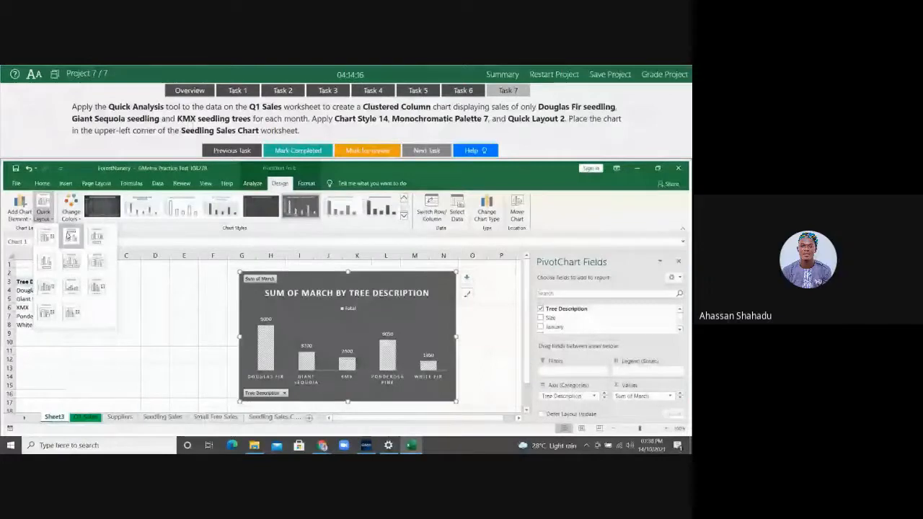
{"action": "left_click", "coordinate": [69, 235]}
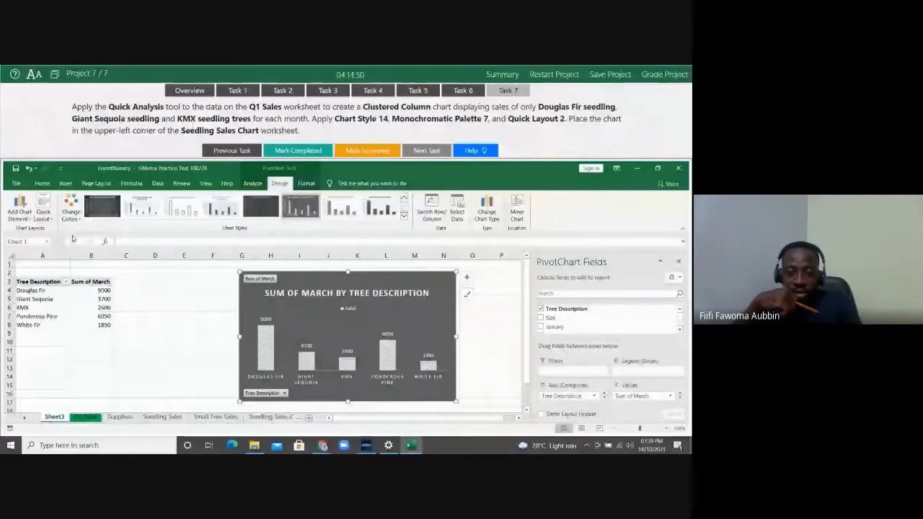
{"action": "key", "text": "ctrl+Page_Down"}
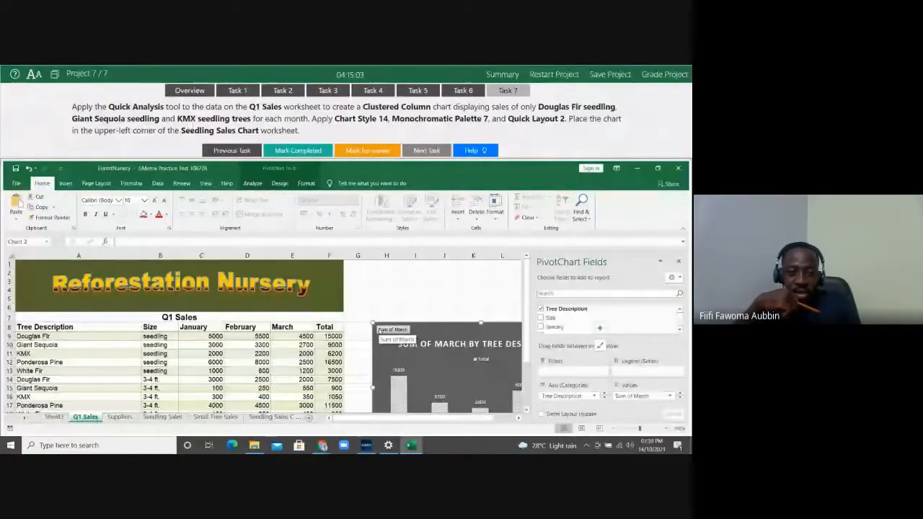
{"action": "left_click_drag", "start_coordinate": [380, 329], "coordinate": [35, 244]}
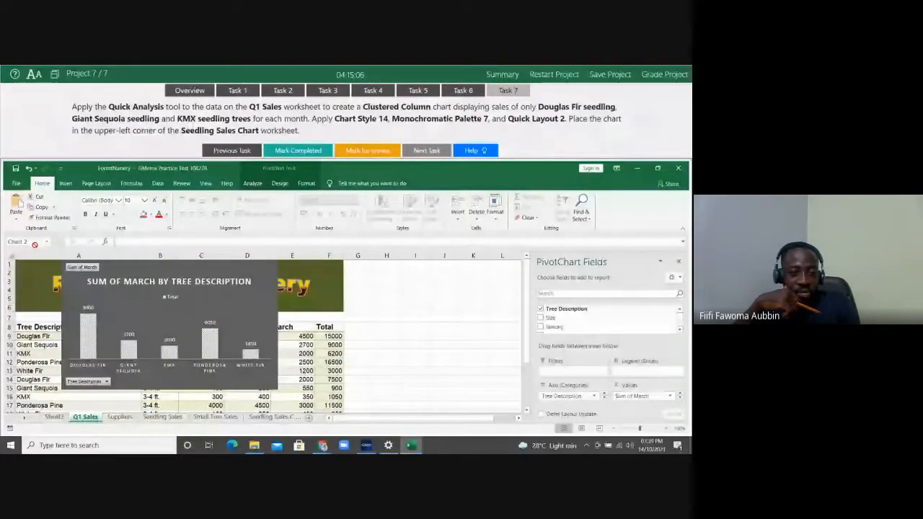
{"action": "left_click_drag", "start_coordinate": [35, 244], "coordinate": [12, 248]}
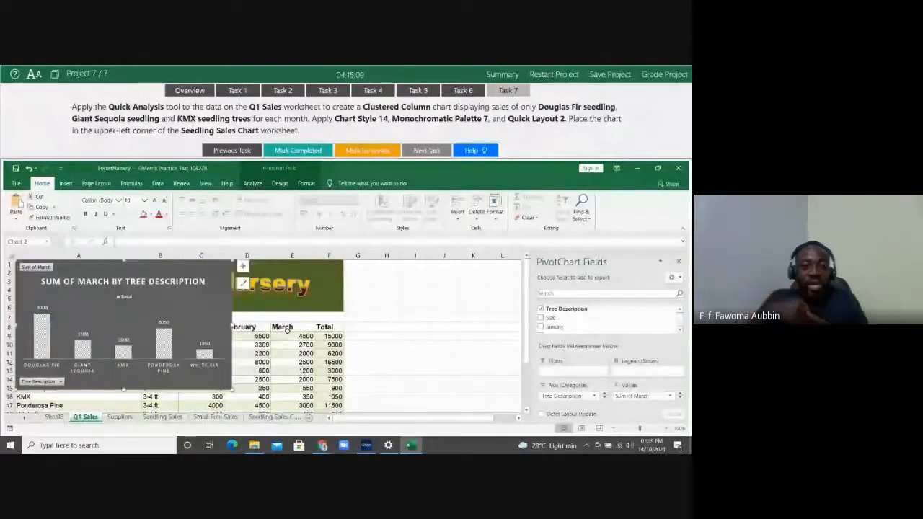
{"action": "left_click", "coordinate": [347, 353]}
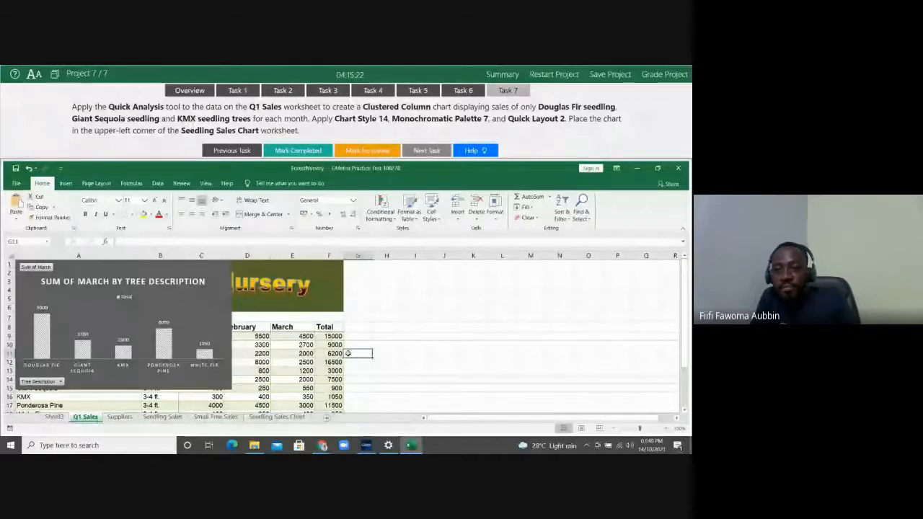
Grade the project, review the feedback for all tasks, and retry the project with the document changes kept
{"action": "left_click", "coordinate": [663, 75]}
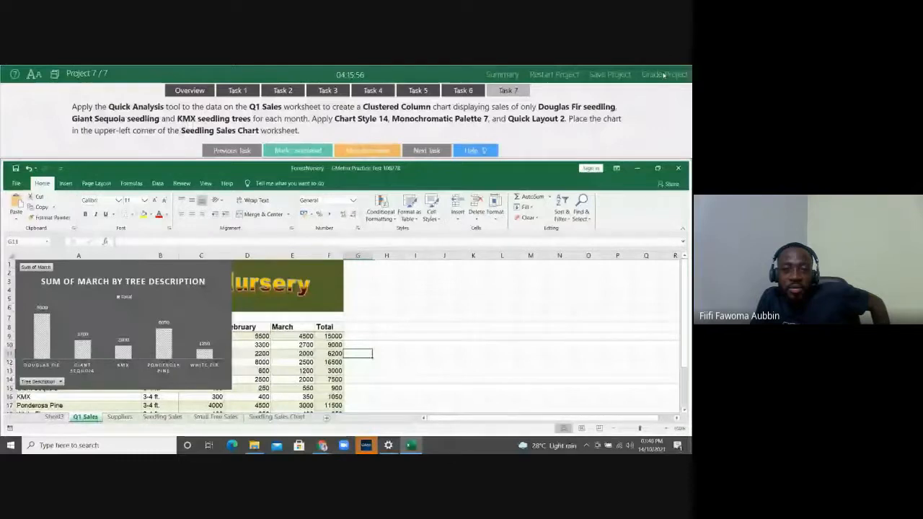
{"action": "left_click", "coordinate": [663, 75]}
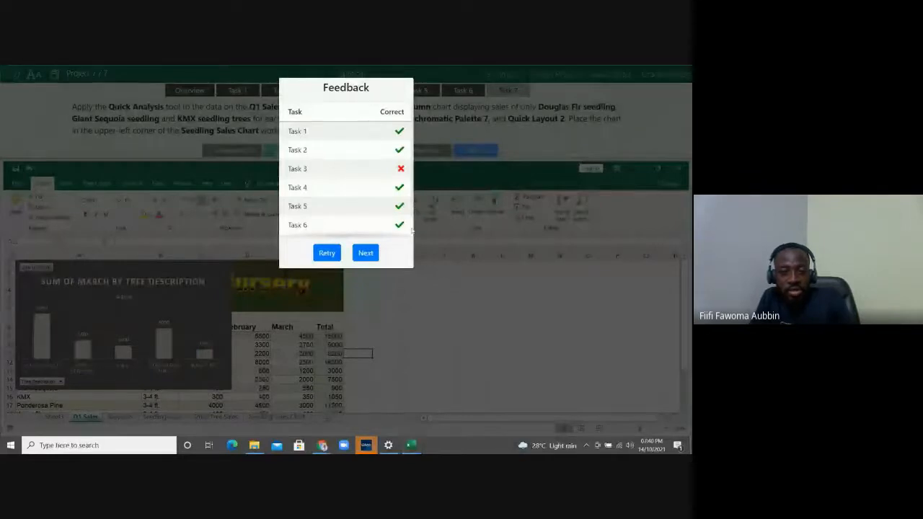
{"action": "scroll", "coordinate": [412, 230], "scroll_direction": "down", "scroll_amount": 1}
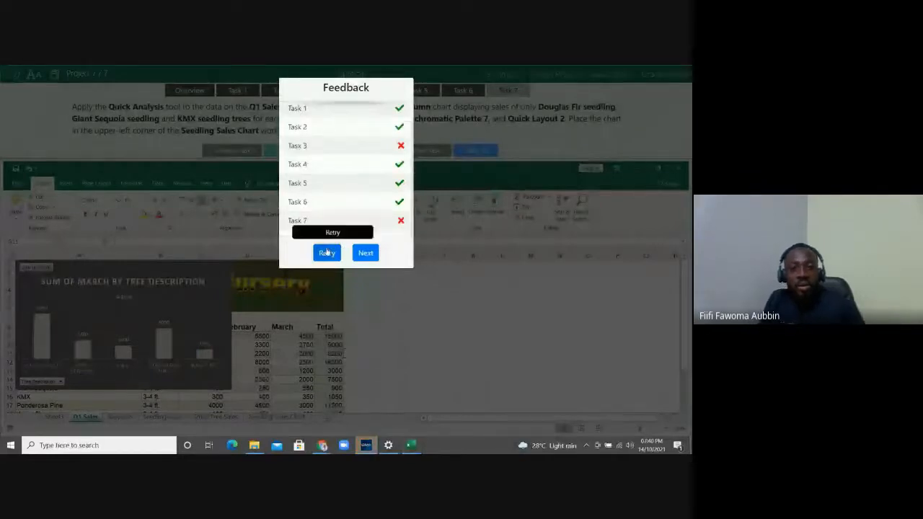
{"action": "left_click", "coordinate": [327, 253]}
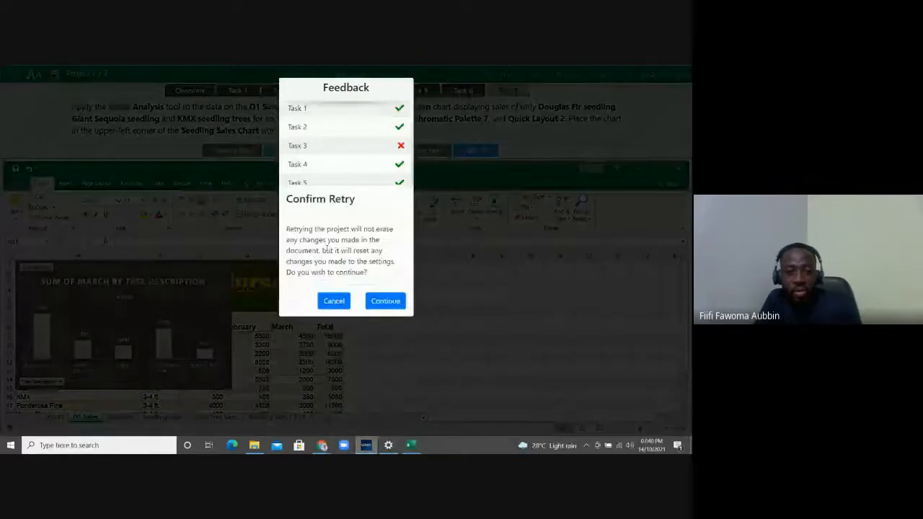
{"action": "left_click", "coordinate": [385, 301]}
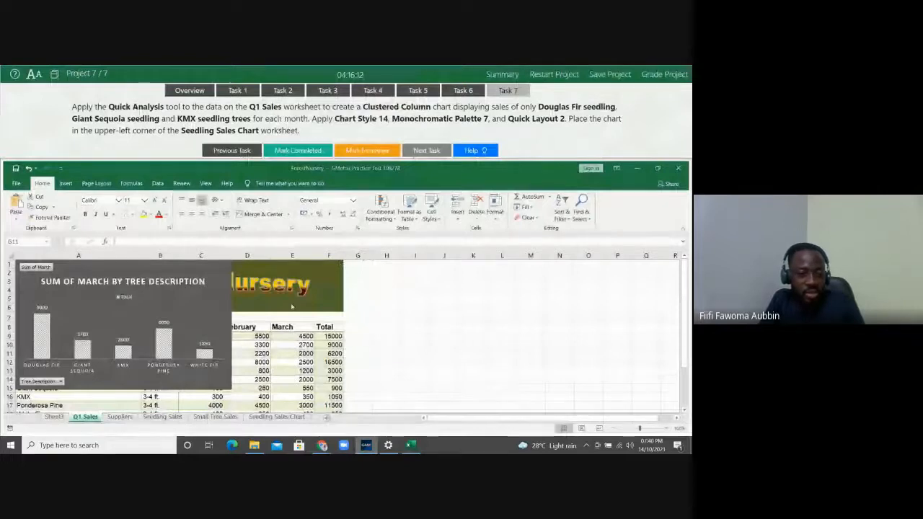
Delete the March sales chart from the Q1 Sales worksheet, and delete Sheet3 with its PivotTable and PivotChart
{"action": "left_click", "coordinate": [209, 276]}
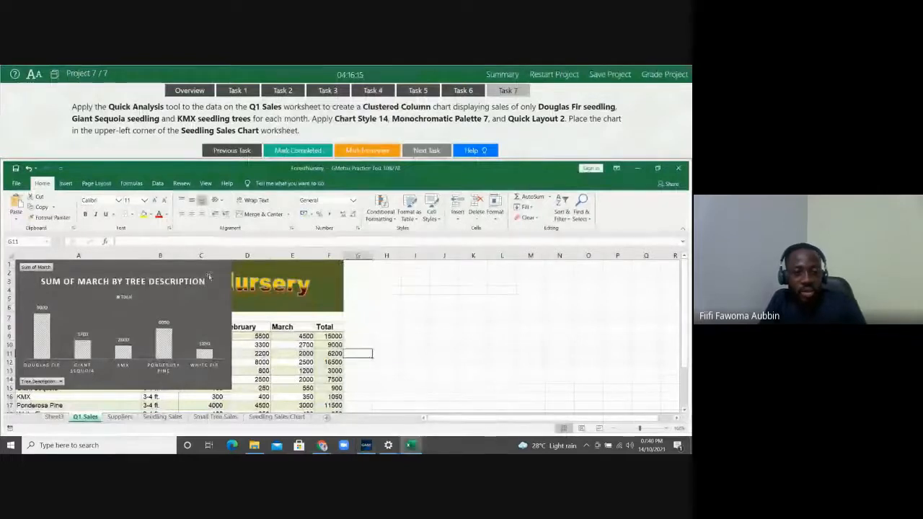
{"action": "key", "text": "Delete"}
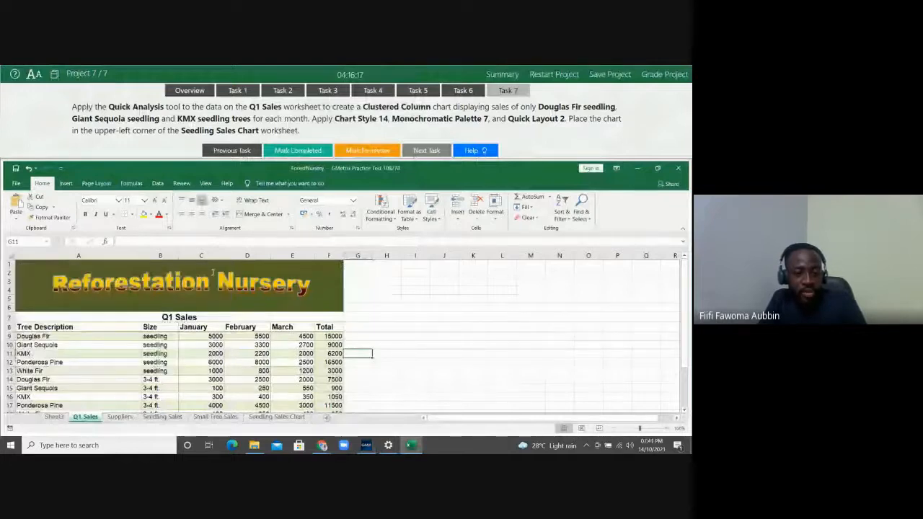
{"action": "right_click", "coordinate": [55, 417]}
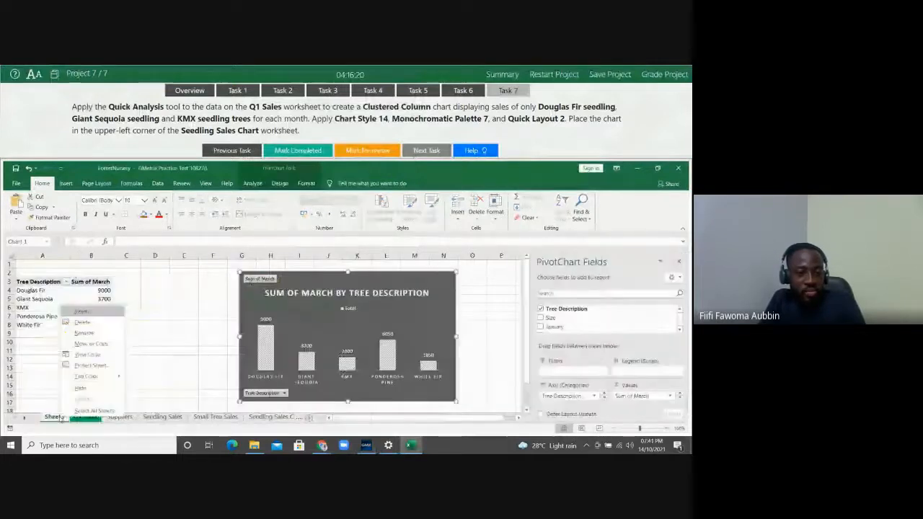
{"action": "left_click", "coordinate": [84, 322]}
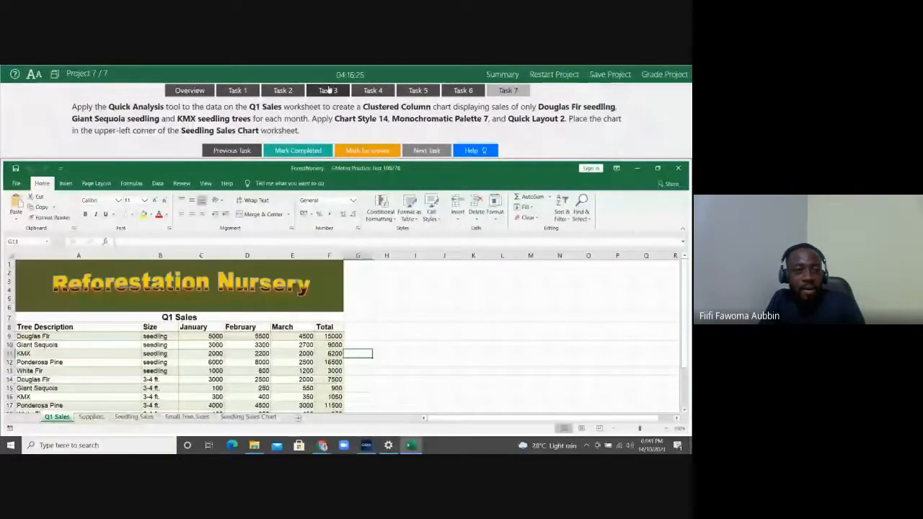
Bring up the Task 3 instructions and insert Page 1 of ? numbering in the header of the Q1 Sales worksheet
{"action": "left_click", "coordinate": [328, 90]}
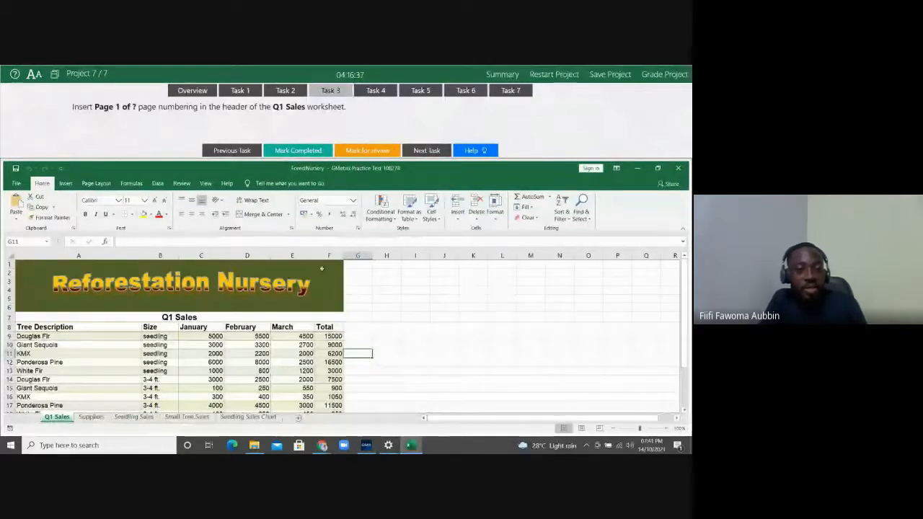
{"action": "left_click", "coordinate": [204, 184]}
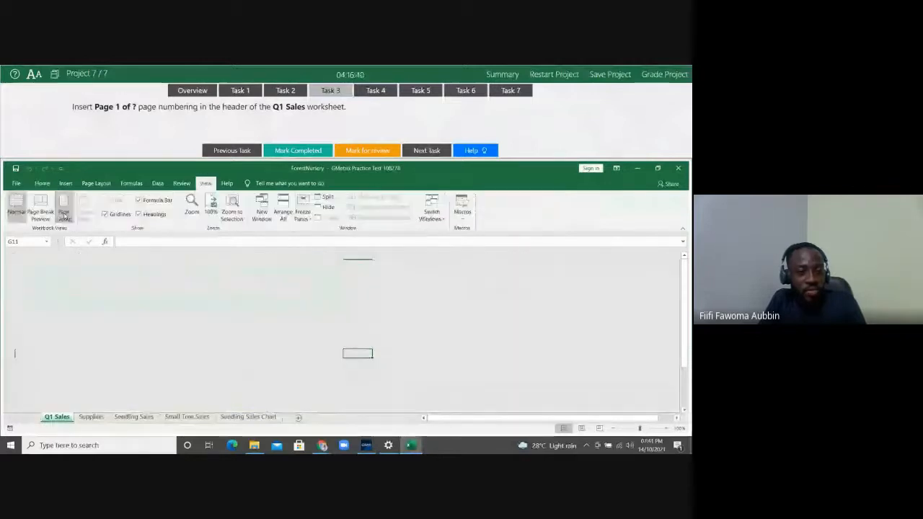
{"action": "left_click", "coordinate": [64, 214]}
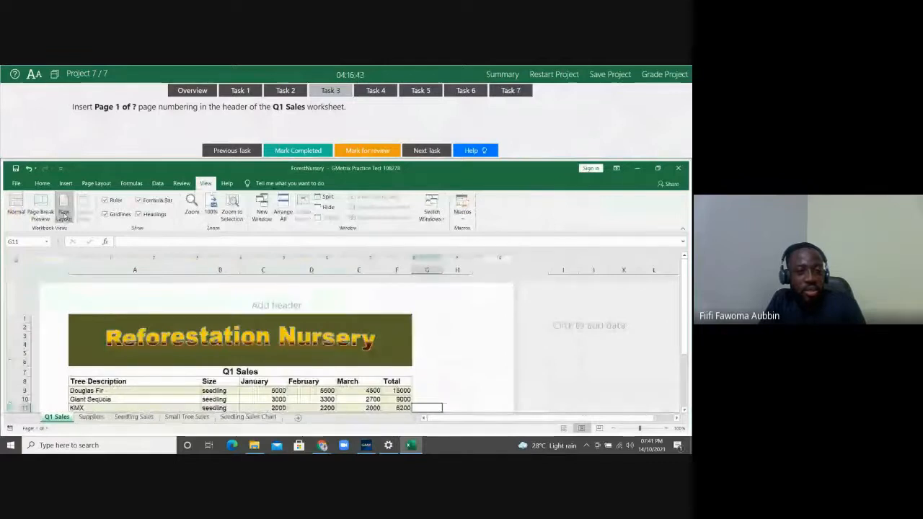
{"action": "left_click", "coordinate": [239, 302]}
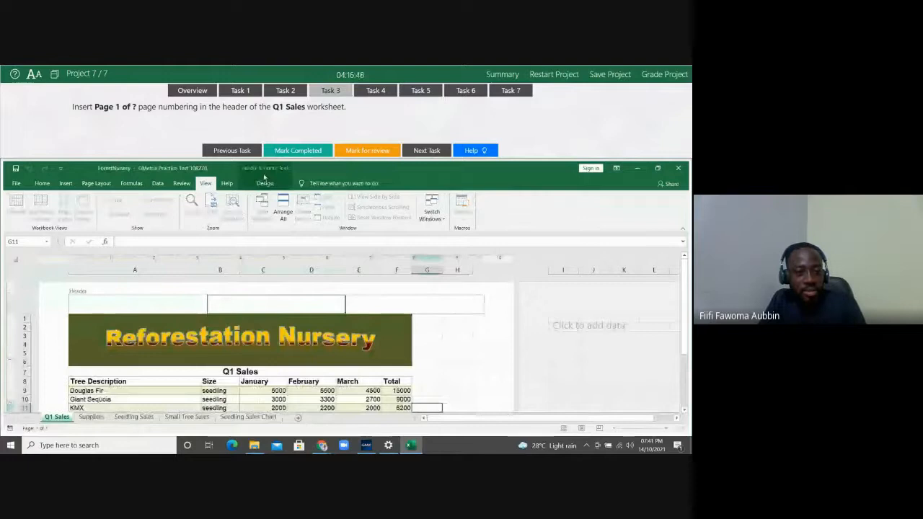
{"action": "left_click", "coordinate": [265, 182]}
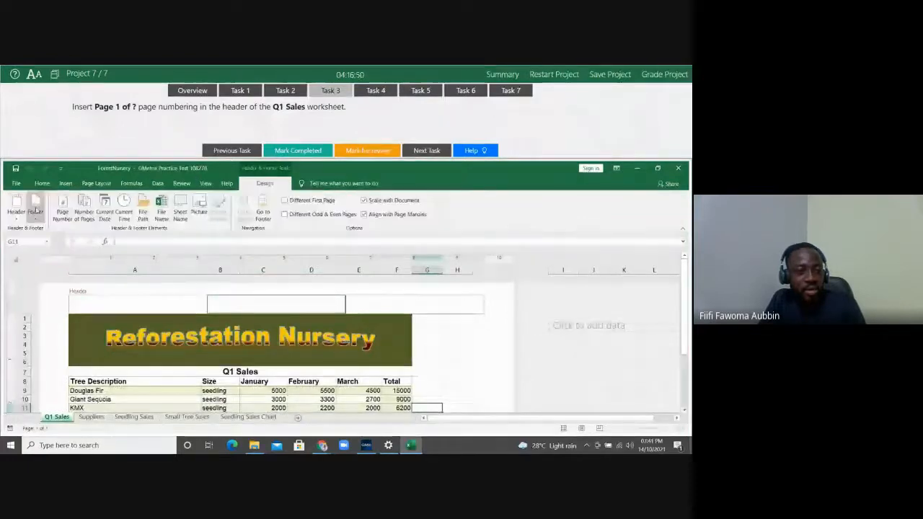
{"action": "left_click", "coordinate": [16, 207]}
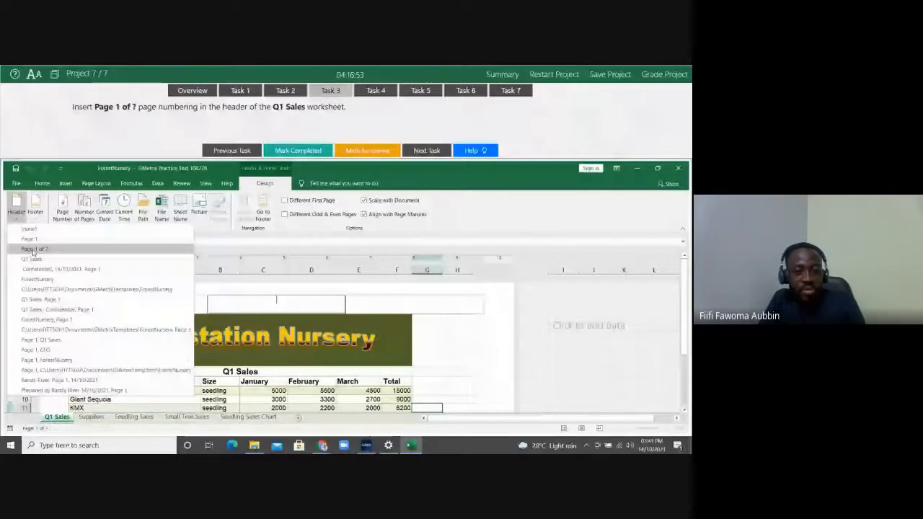
{"action": "left_click", "coordinate": [33, 250]}
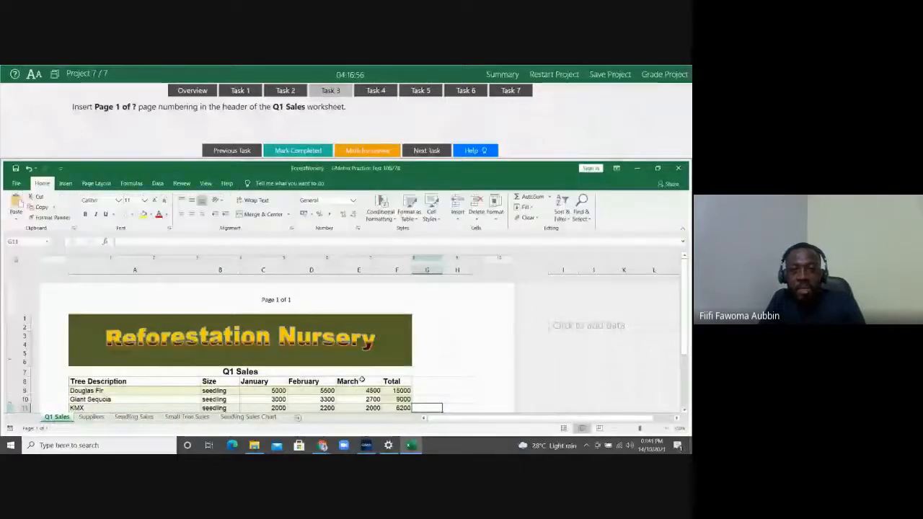
Return to Task 7, try a Quick Analysis chart of the entire Q1 Sales table with other chart styles, and delete it
{"action": "left_click", "coordinate": [512, 91]}
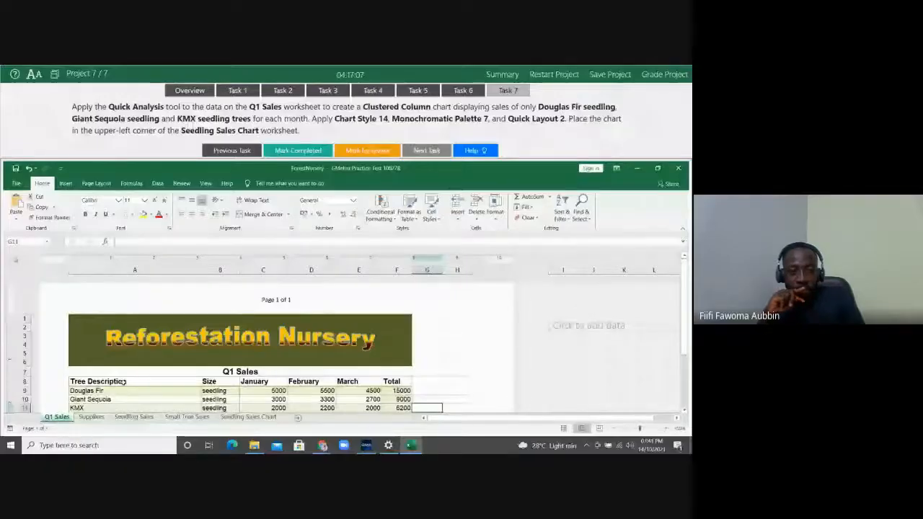
{"action": "left_click", "coordinate": [124, 382]}
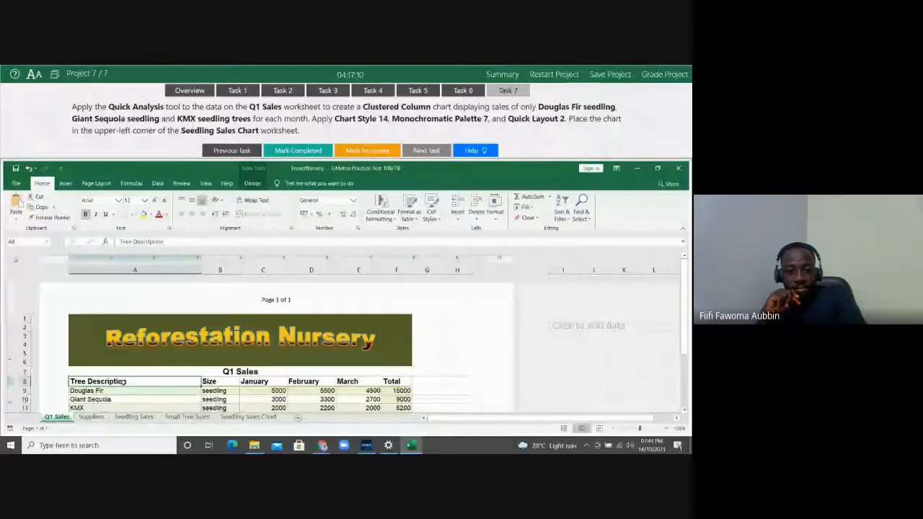
{"action": "key", "text": "ctrl+a"}
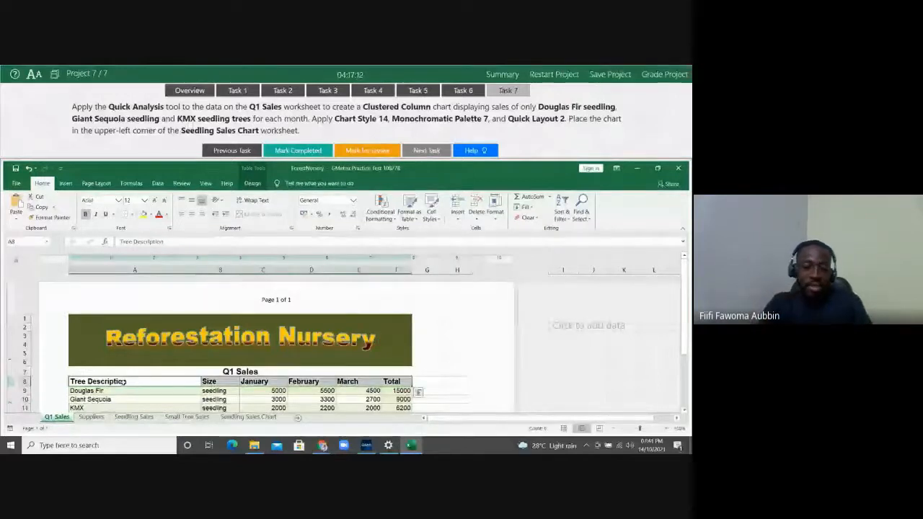
{"action": "scroll", "coordinate": [124, 382], "scroll_direction": "down", "scroll_amount": 4}
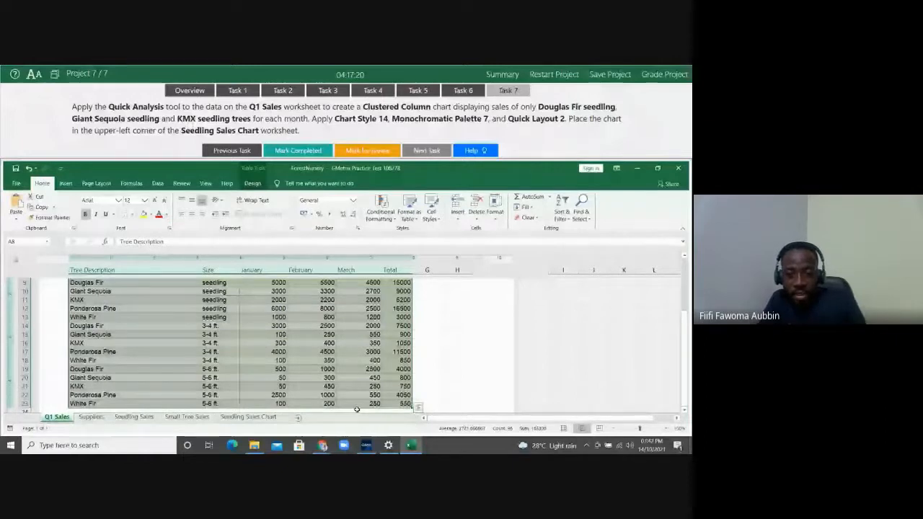
{"action": "key", "text": "ctrl+q"}
{"action": "left_click", "coordinate": [378, 337]}
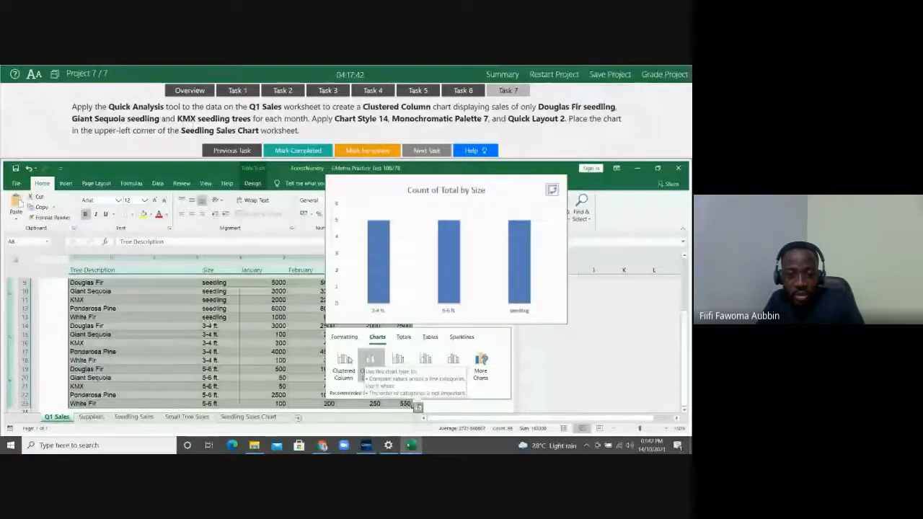
{"action": "left_click", "coordinate": [370, 358]}
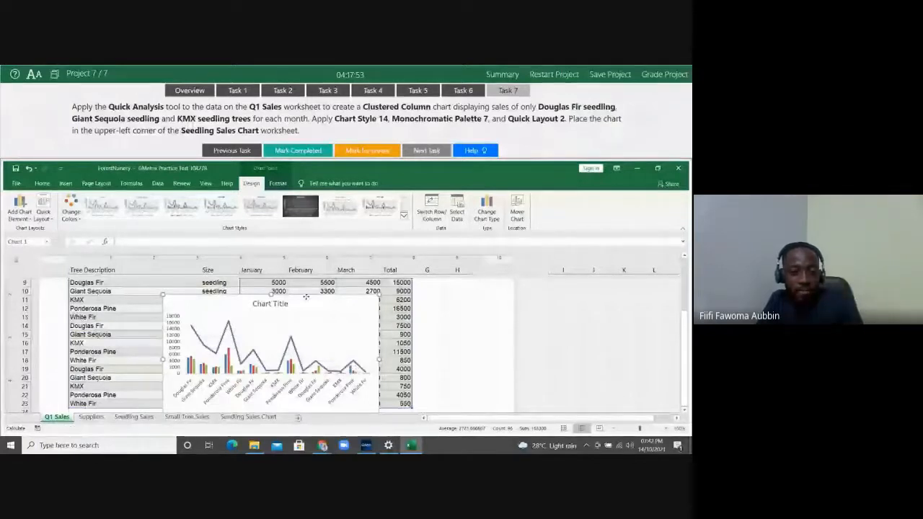
{"action": "left_click_drag", "start_coordinate": [306, 296], "coordinate": [355, 295]}
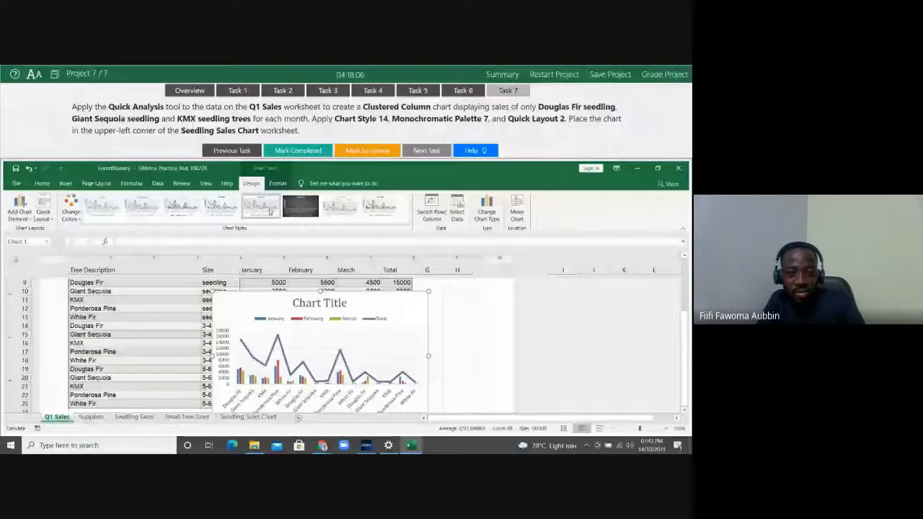
{"action": "left_click", "coordinate": [380, 207]}
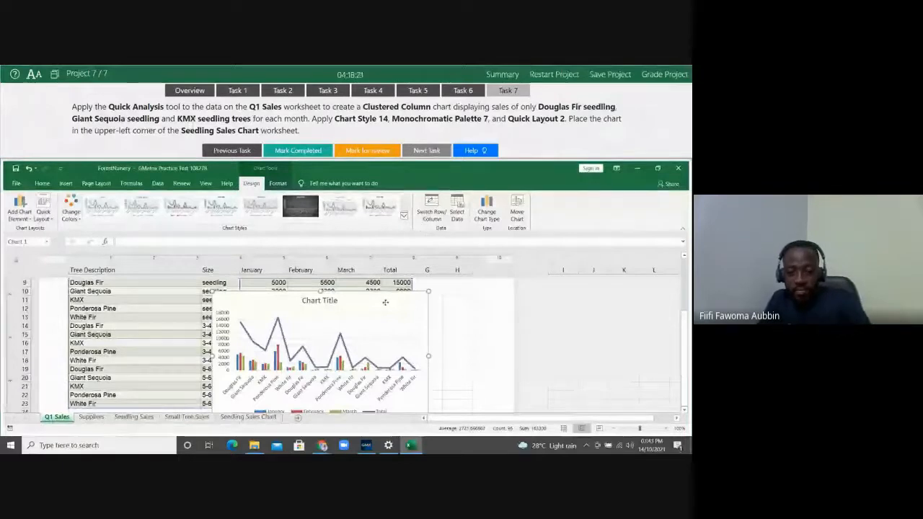
{"action": "key", "text": "Delete"}
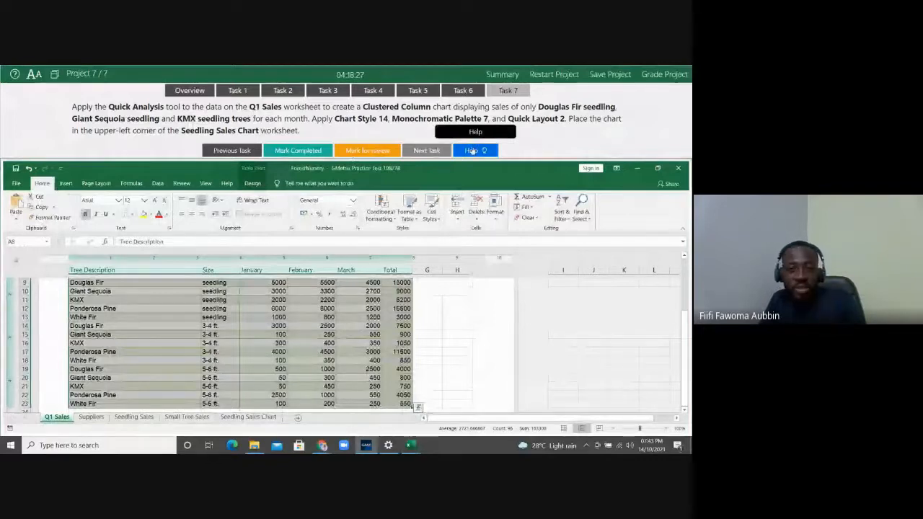
Following the Task 7 help, select A8:E11 on Q1 Sales and create a Quick Analysis Clustered Column chart with months along the axis
{"action": "left_click", "coordinate": [580, 137]}
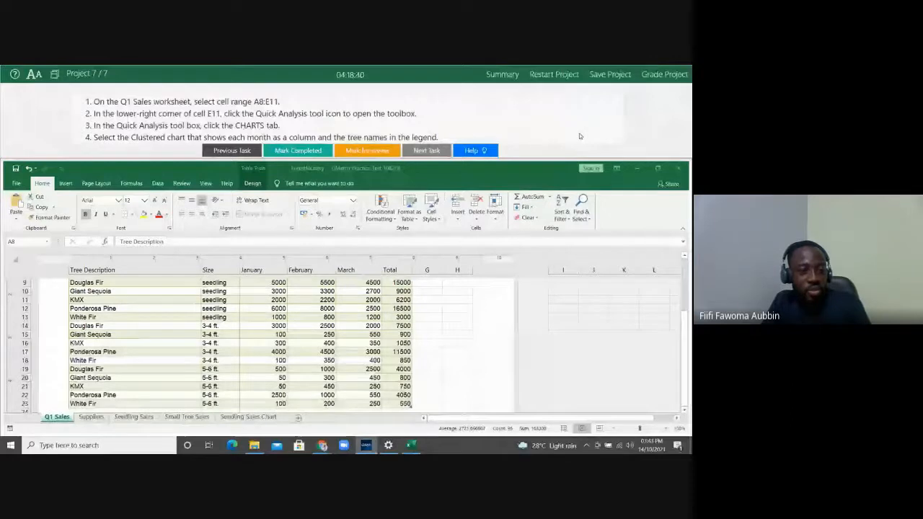
{"action": "left_click", "coordinate": [22, 243]}
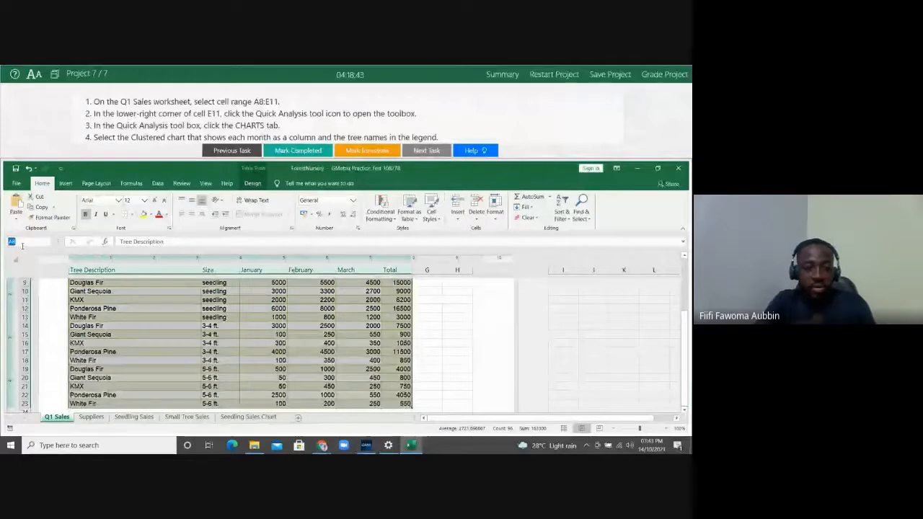
{"action": "type", "text": "A8:E11"}
{"action": "key", "text": "Return"}
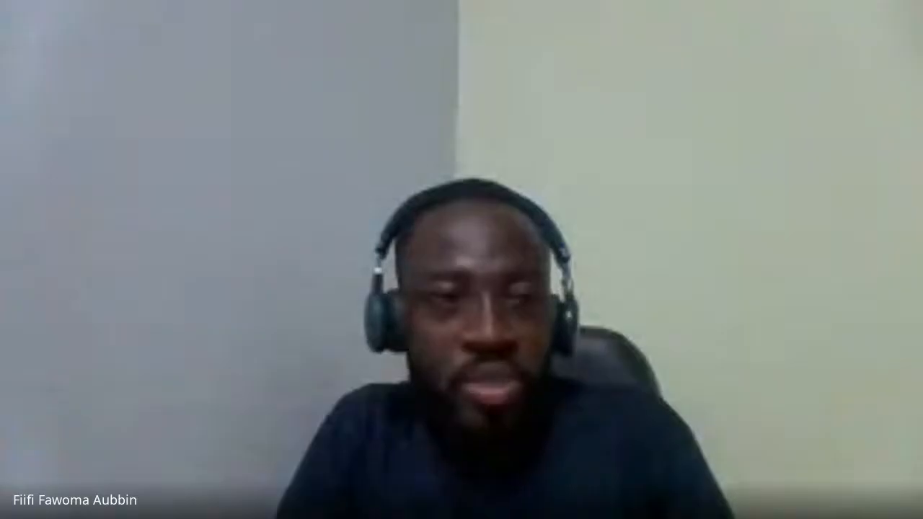
{"action": "left_click", "coordinate": [388, 319]}
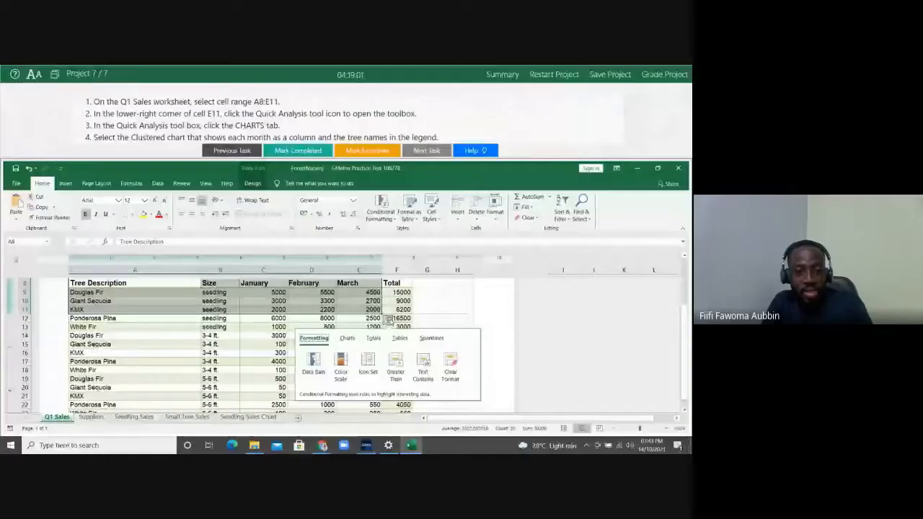
{"action": "left_click", "coordinate": [345, 342]}
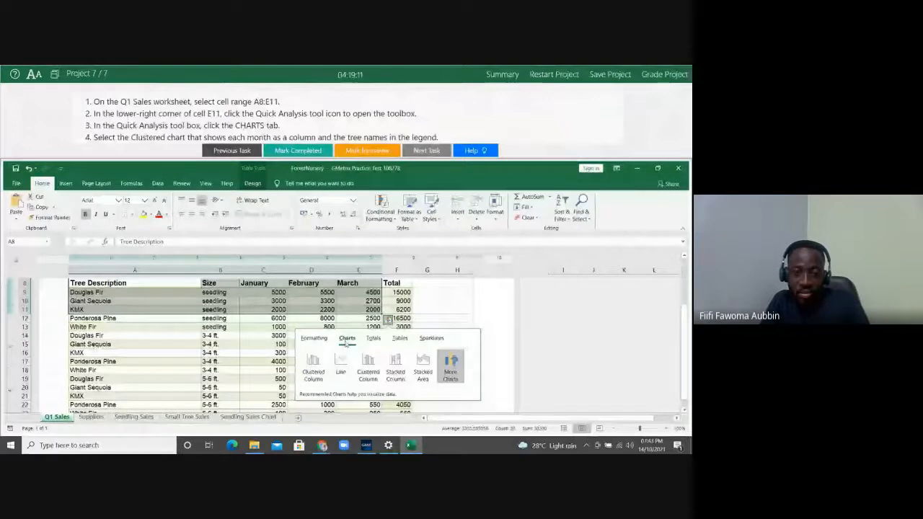
{"action": "left_click", "coordinate": [305, 371]}
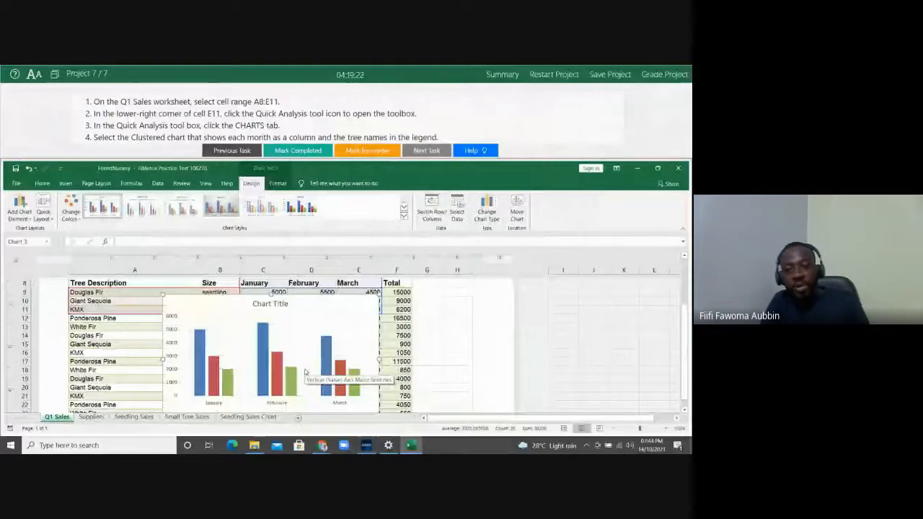
Apply Chart Style 14, Monochromatic Palette 7 and Quick Layout 2 to the seedling sales chart
{"action": "left_click", "coordinate": [642, 109]}
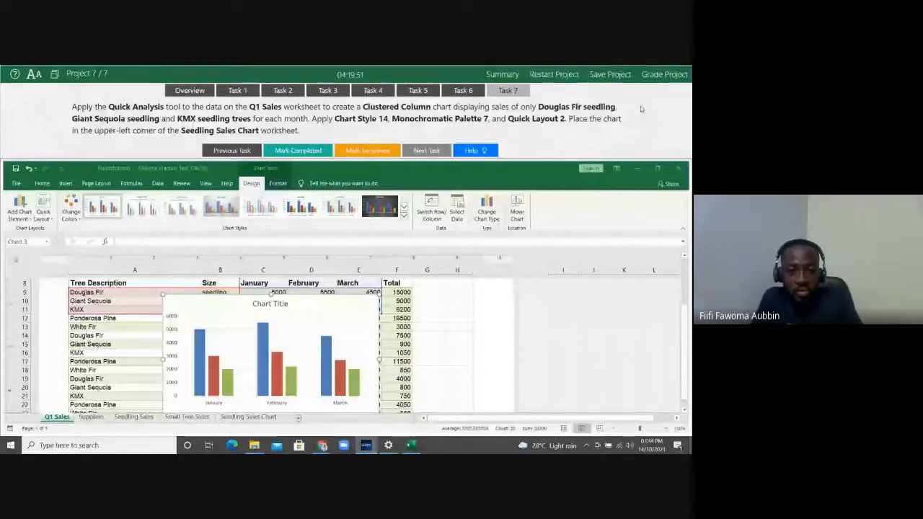
{"action": "left_click", "coordinate": [404, 217]}
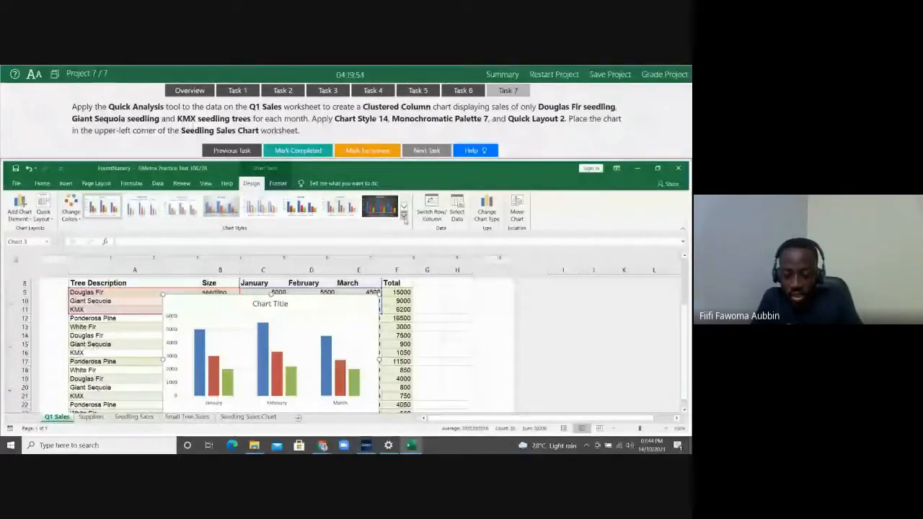
{"action": "left_click", "coordinate": [404, 217]}
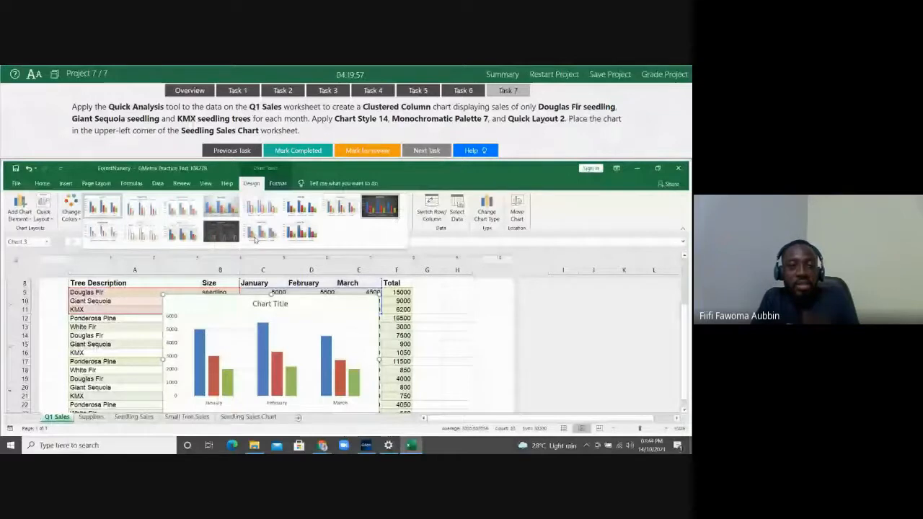
{"action": "left_click", "coordinate": [257, 234]}
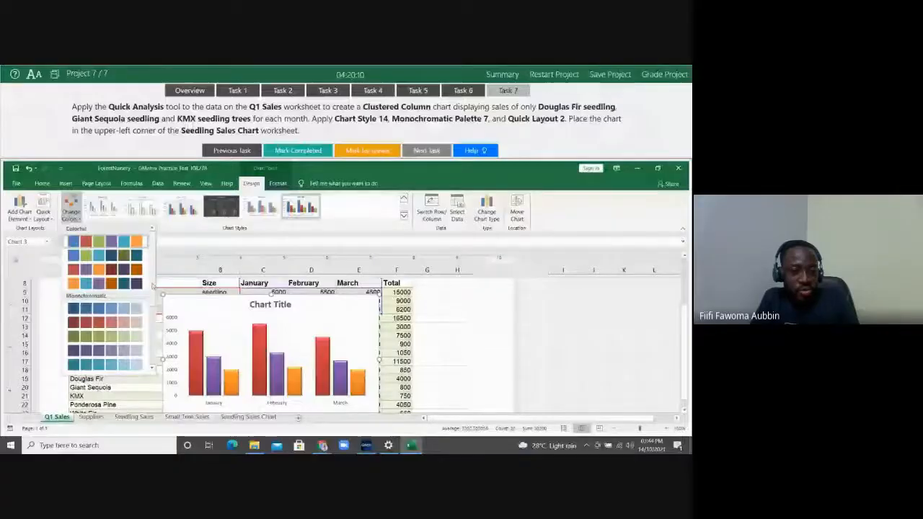
{"action": "left_click", "coordinate": [134, 309]}
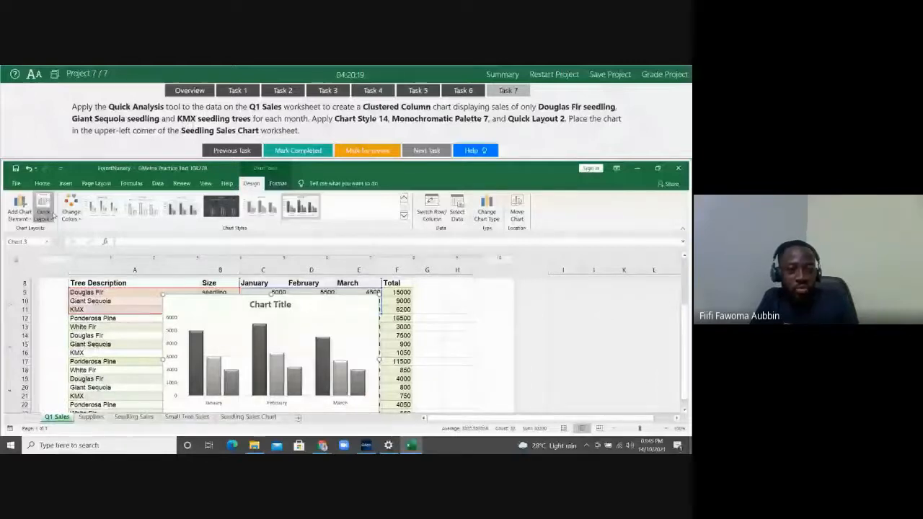
{"action": "left_click", "coordinate": [45, 209]}
{"action": "left_click", "coordinate": [72, 237]}
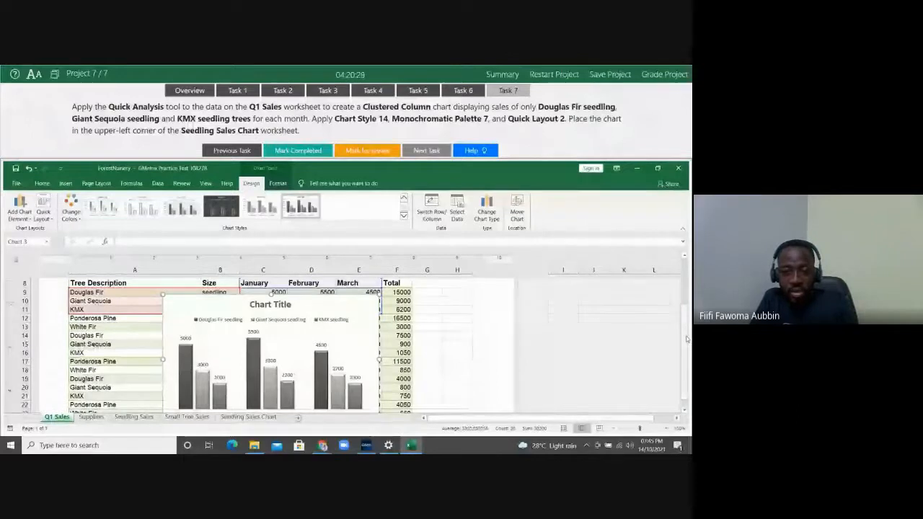
Move the chart from Q1 Sales to the upper-left corner of the Seedling Sales Chart worksheet
{"action": "scroll", "coordinate": [306, 408], "scroll_direction": "up", "scroll_amount": 3}
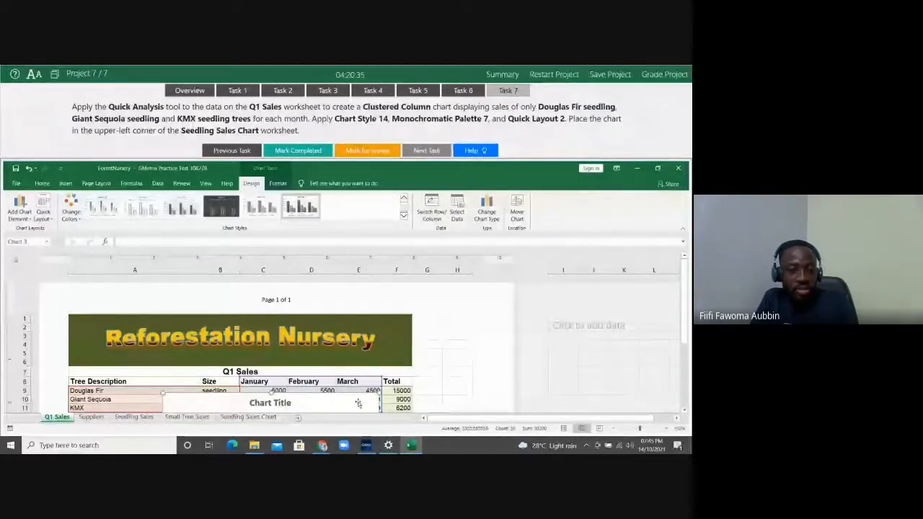
{"action": "left_click_drag", "start_coordinate": [358, 403], "coordinate": [264, 326]}
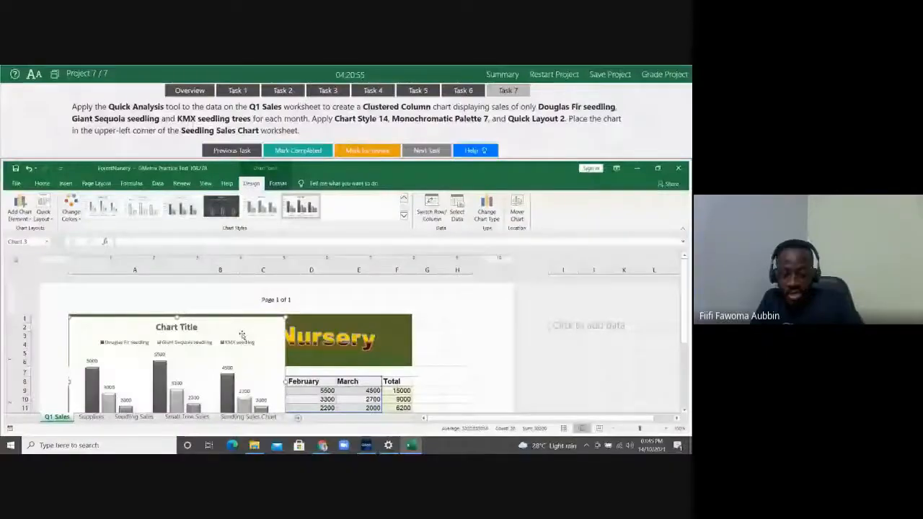
{"action": "key", "text": "ctrl+x"}
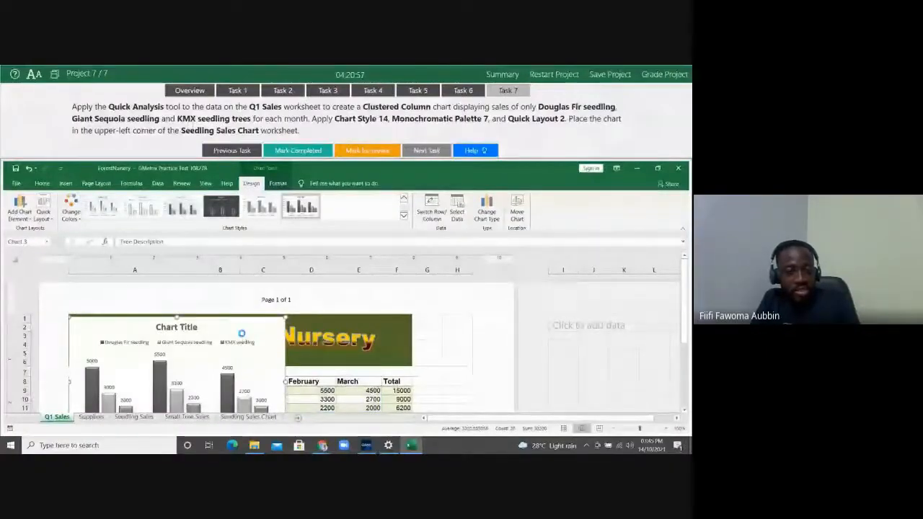
{"action": "left_click", "coordinate": [248, 416]}
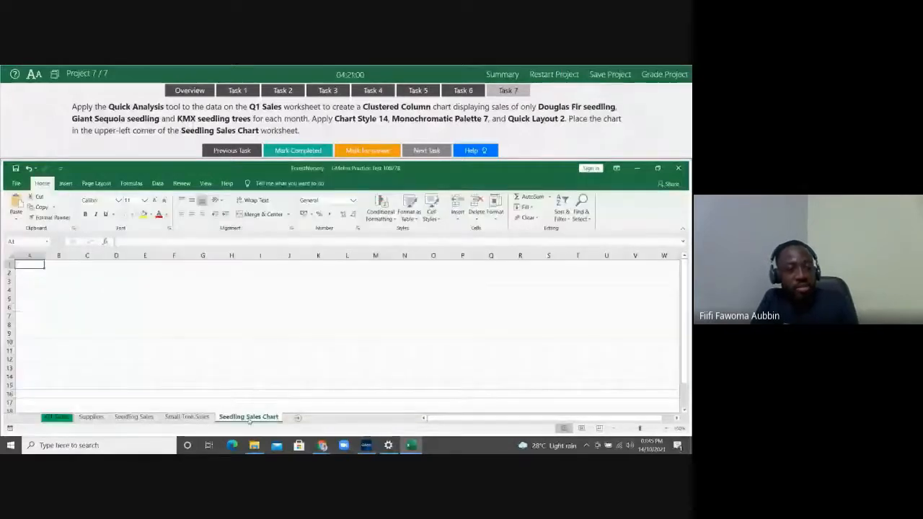
{"action": "key", "text": "ctrl+v"}
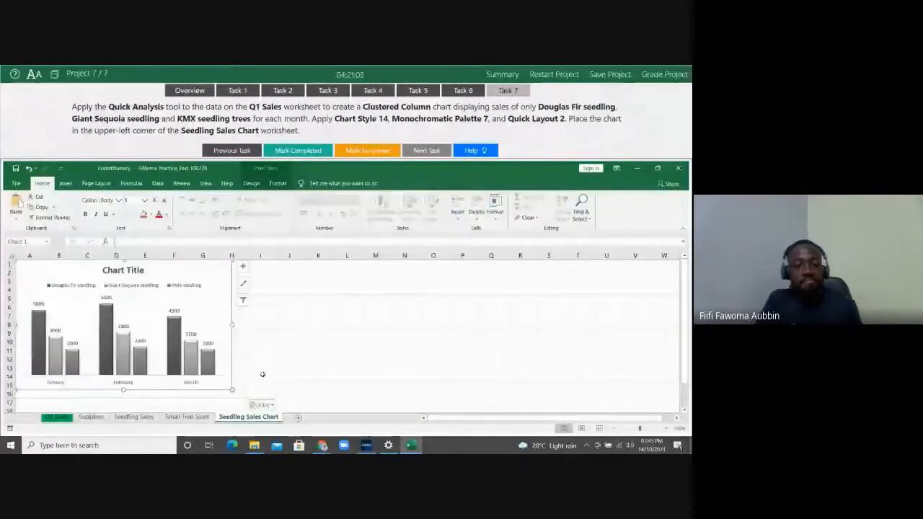
{"action": "left_click", "coordinate": [261, 374]}
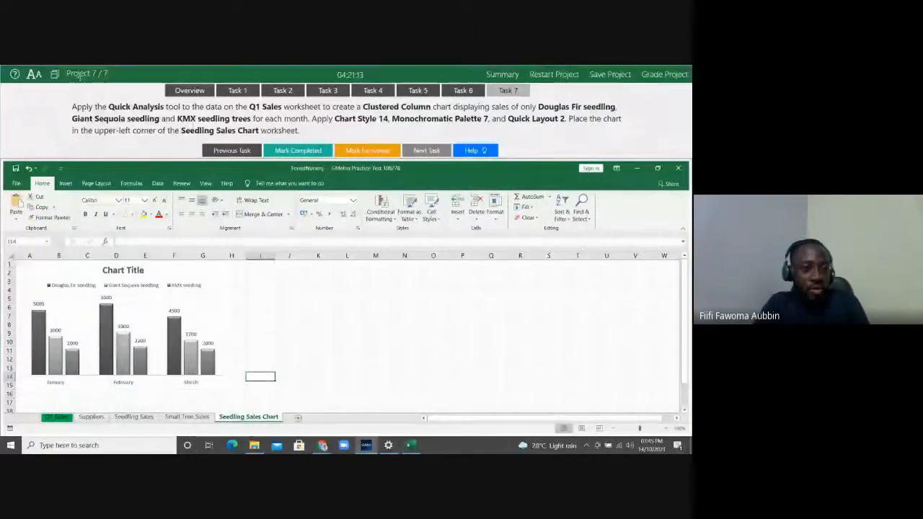
Dock the task instructions below the workbook, grade the project, review the feedback for all tasks, and continue to the exam summary
{"action": "left_click", "coordinate": [54, 74]}
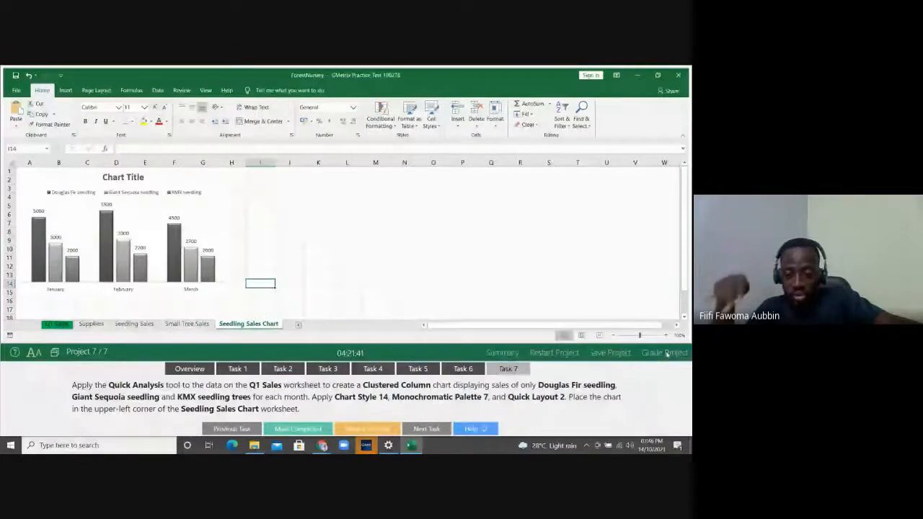
{"action": "left_click", "coordinate": [665, 352]}
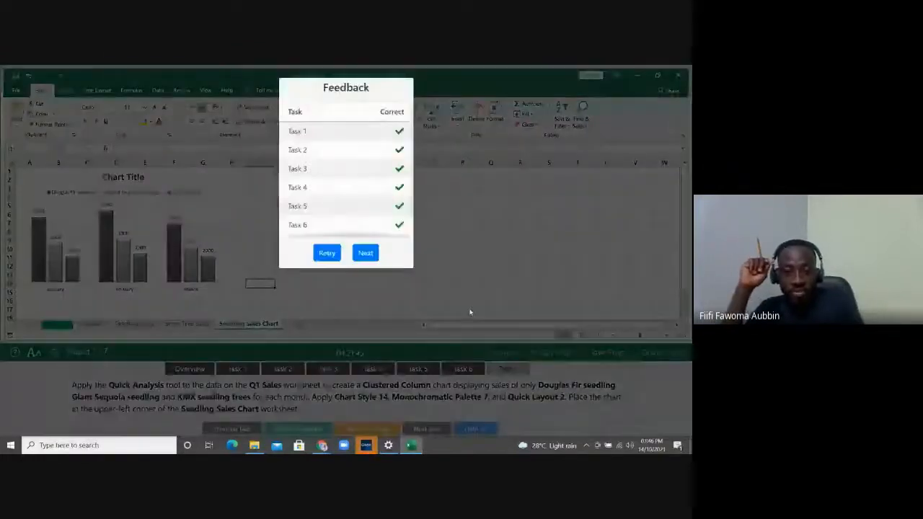
{"action": "scroll", "coordinate": [412, 226], "scroll_direction": "down", "scroll_amount": 1}
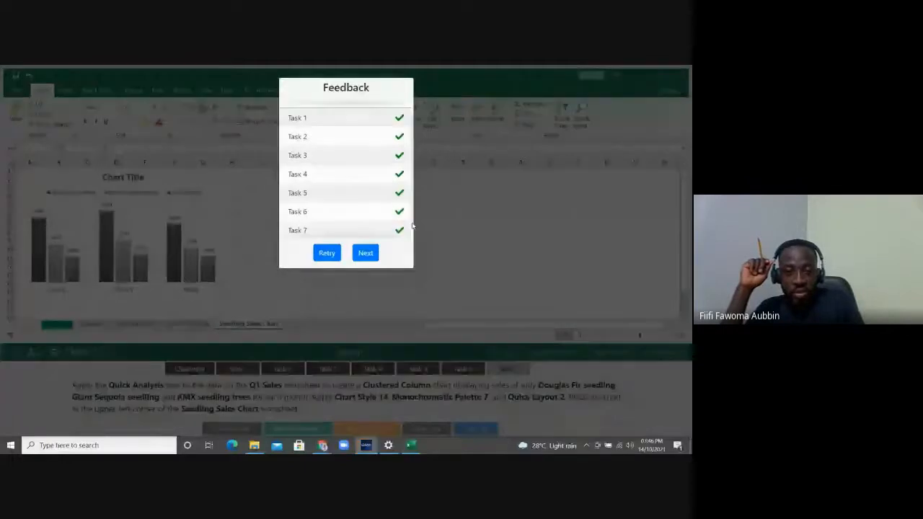
{"action": "left_click", "coordinate": [366, 252]}
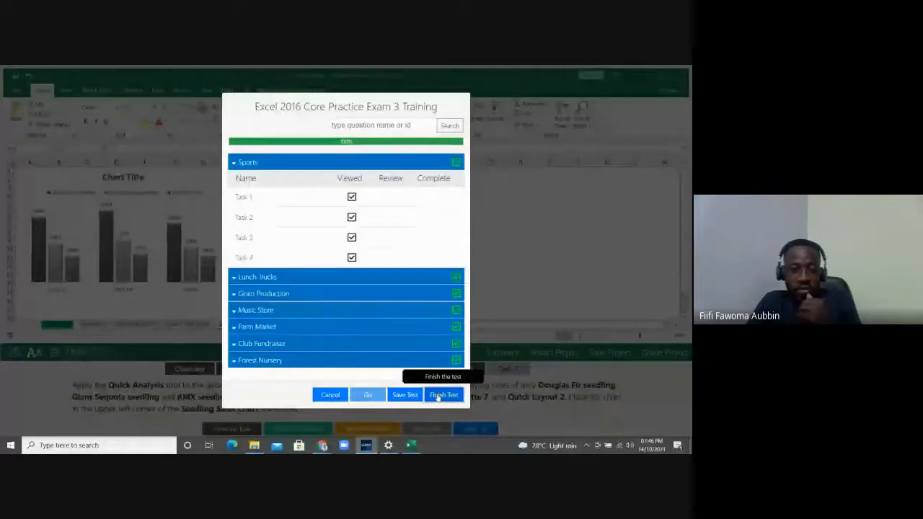
Finish and submit the Excel 2016 Core Practice Exam 3 training test, and maximize the GMetrix results window
{"action": "left_click", "coordinate": [438, 396]}
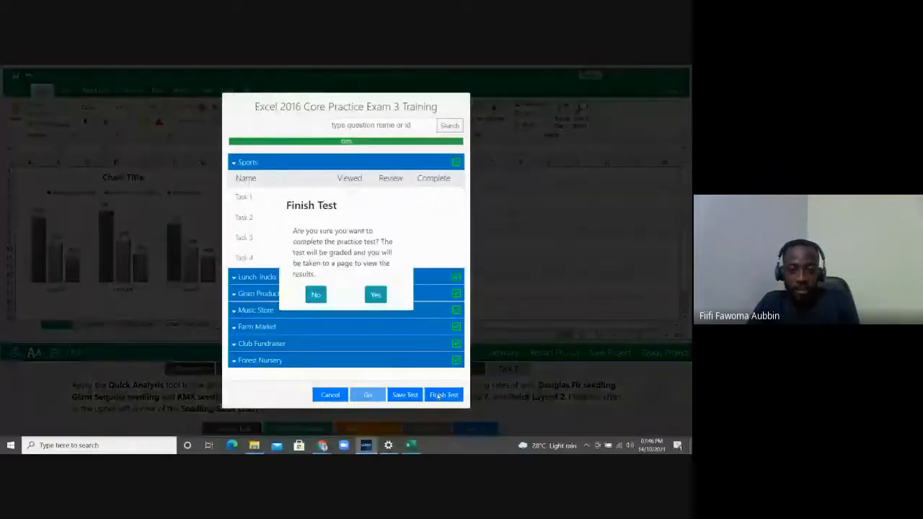
{"action": "left_click", "coordinate": [375, 294]}
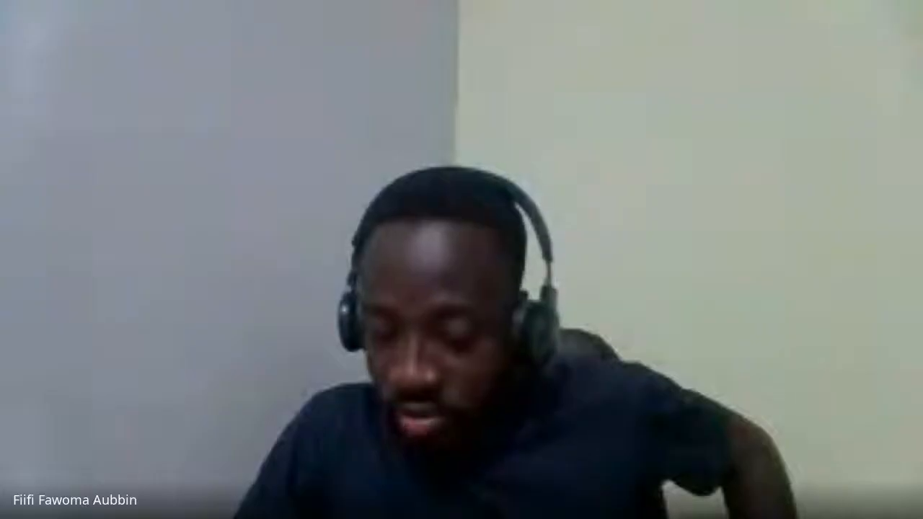
{"action": "left_click", "coordinate": [639, 71]}
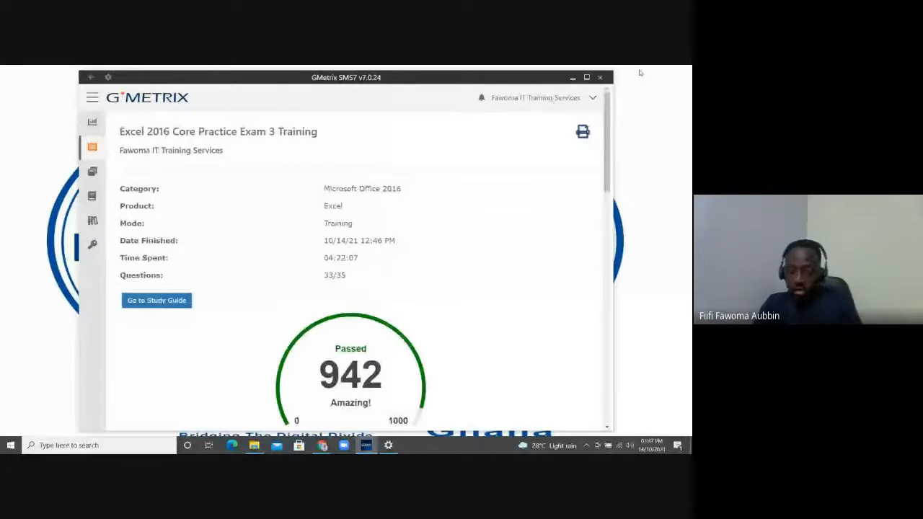
{"action": "left_click", "coordinate": [586, 78]}
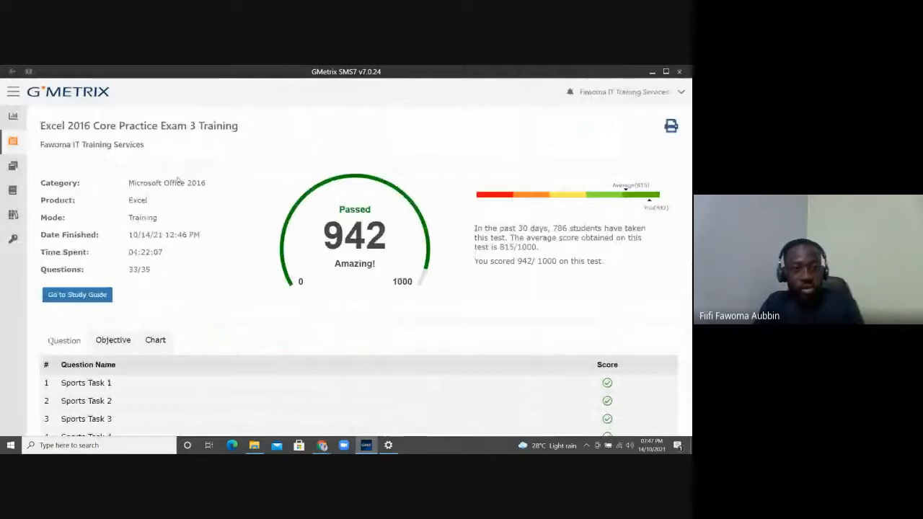
Start choosing a new test from the dashboard and list the Excel tests for Office 2016
{"action": "left_click", "coordinate": [14, 116]}
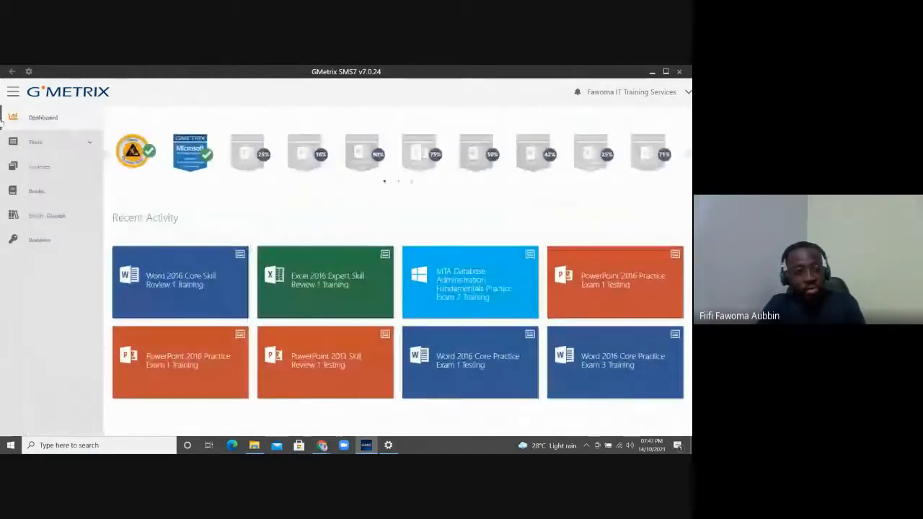
{"action": "left_click", "coordinate": [77, 143]}
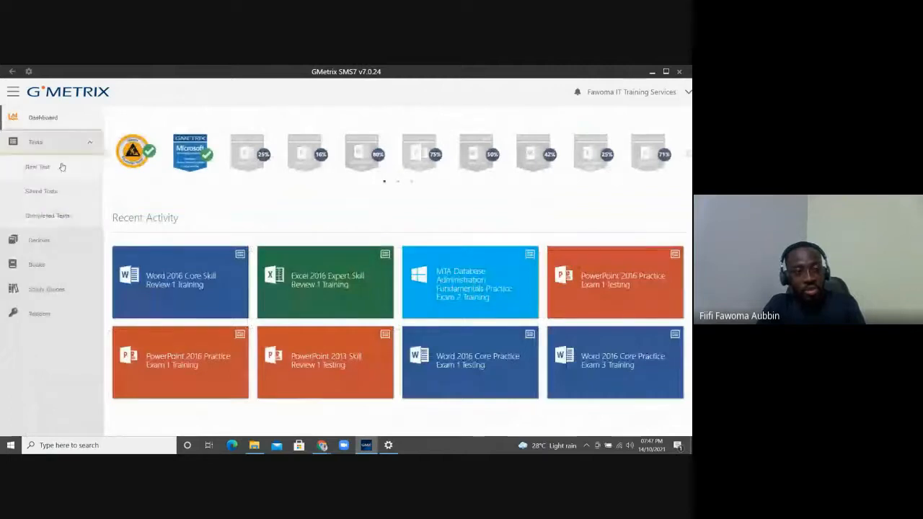
{"action": "left_click", "coordinate": [62, 167]}
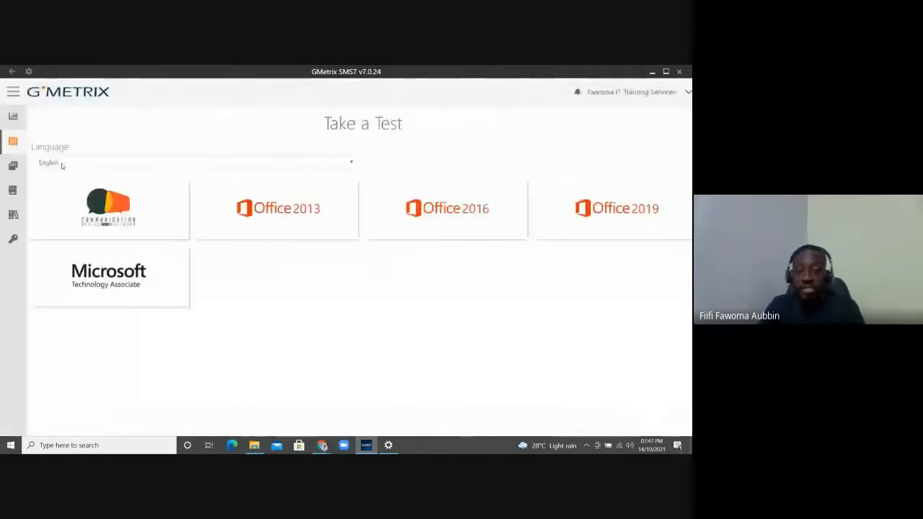
{"action": "left_click", "coordinate": [427, 213]}
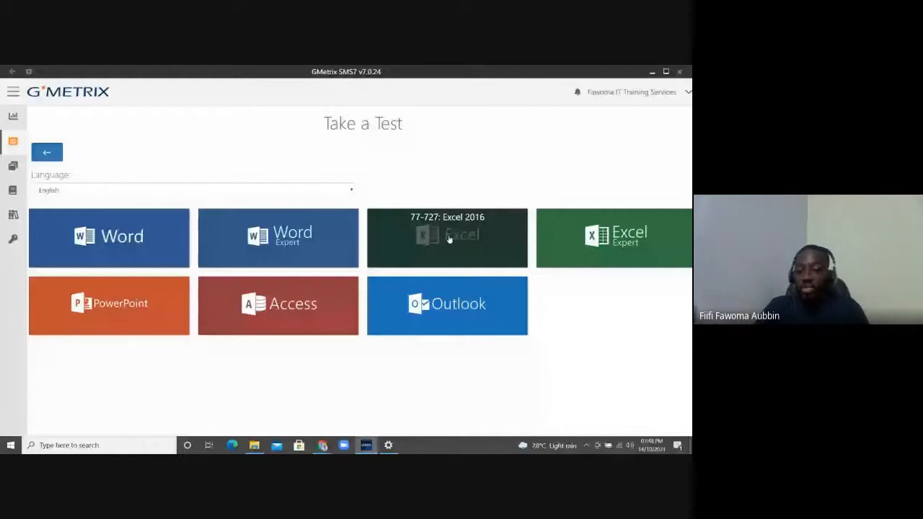
{"action": "left_click", "coordinate": [448, 239]}
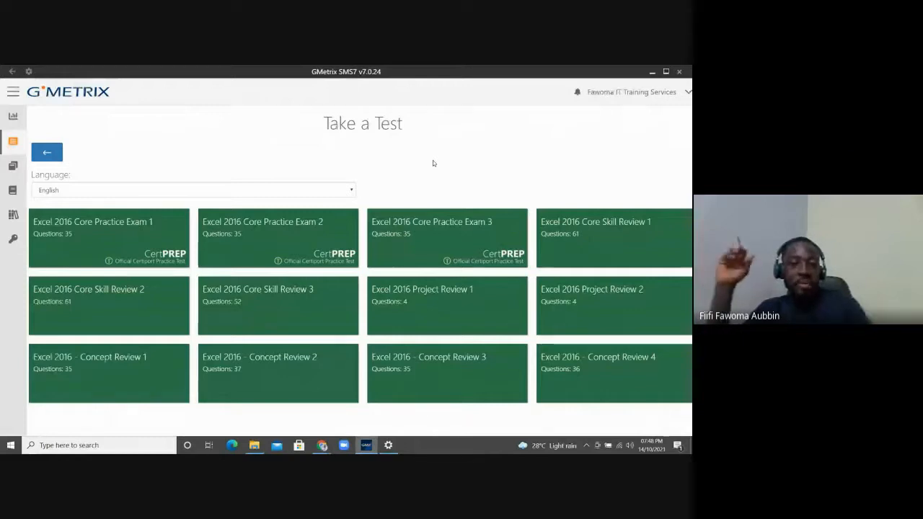
Examine the Training Mode and Testing Mode options of the Excel 2016 Core Practice Exams and Core Skill Reviews
{"action": "mouse_move", "coordinate": [160, 237]}
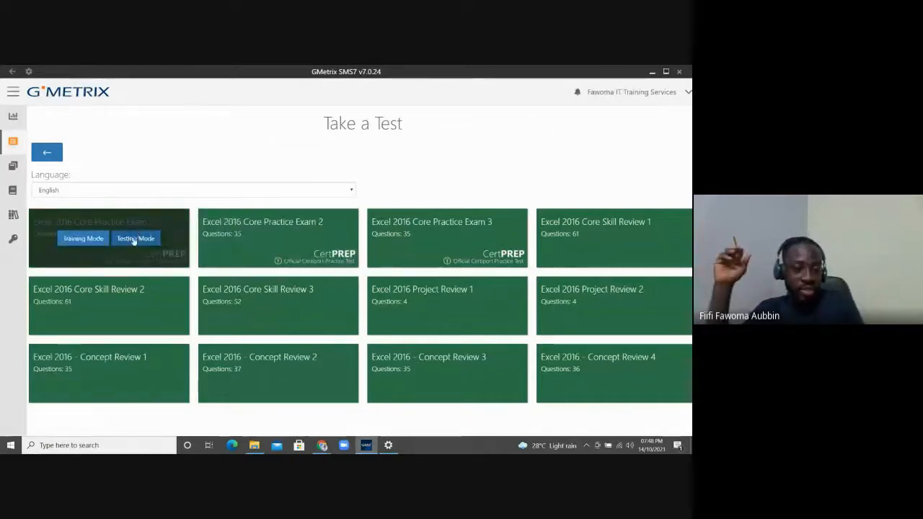
{"action": "mouse_move", "coordinate": [309, 246]}
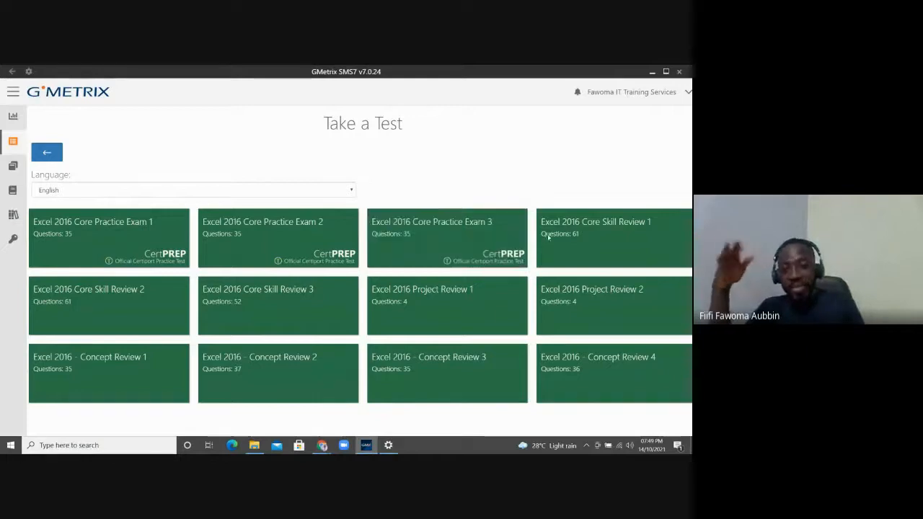
{"action": "mouse_move", "coordinate": [549, 238]}
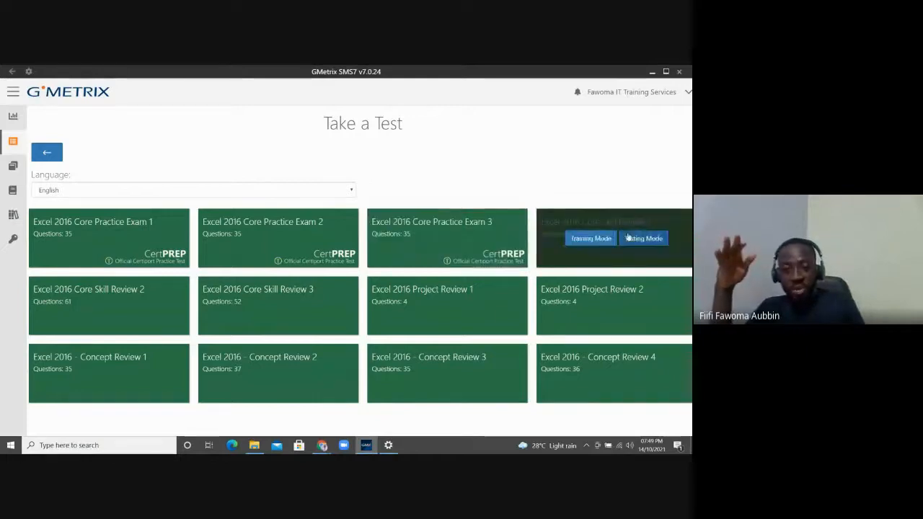
{"action": "mouse_move", "coordinate": [501, 254]}
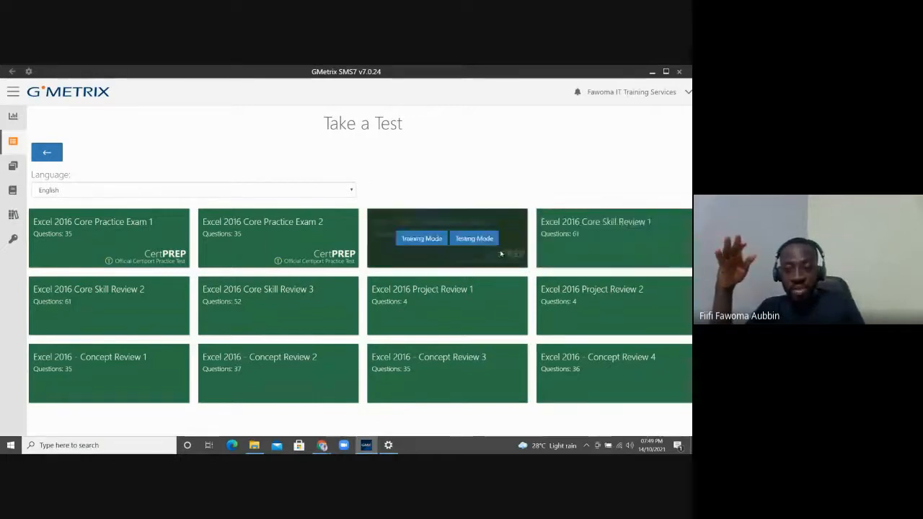
{"action": "mouse_move", "coordinate": [154, 316]}
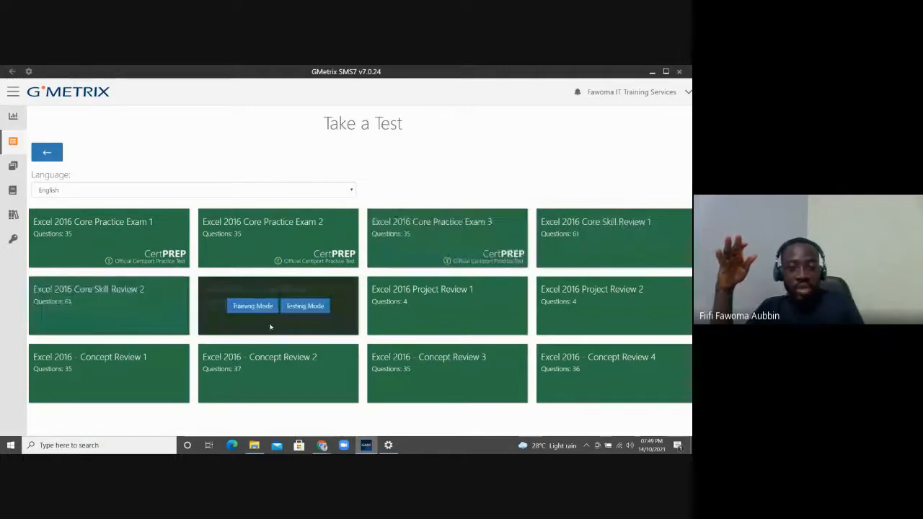
{"action": "mouse_move", "coordinate": [305, 312]}
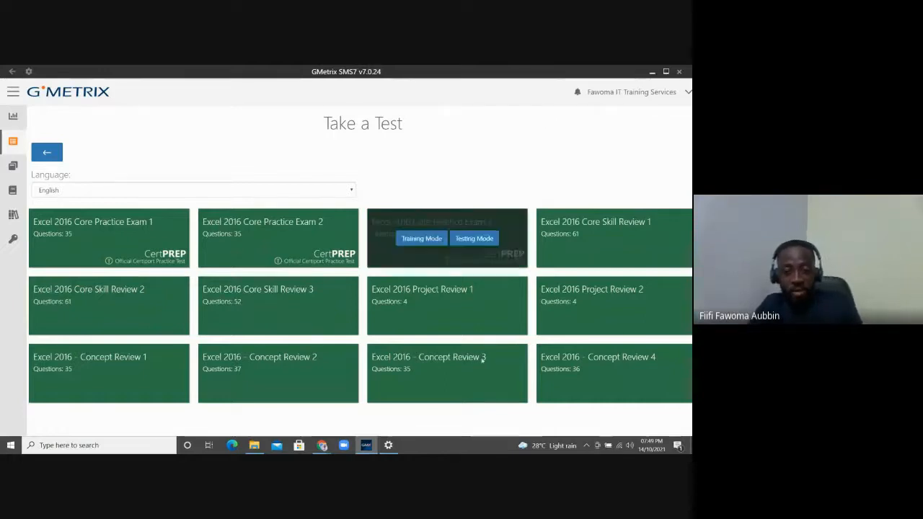
Switch to the Google Meet call window in Chrome
{"action": "mouse_move", "coordinate": [324, 446]}
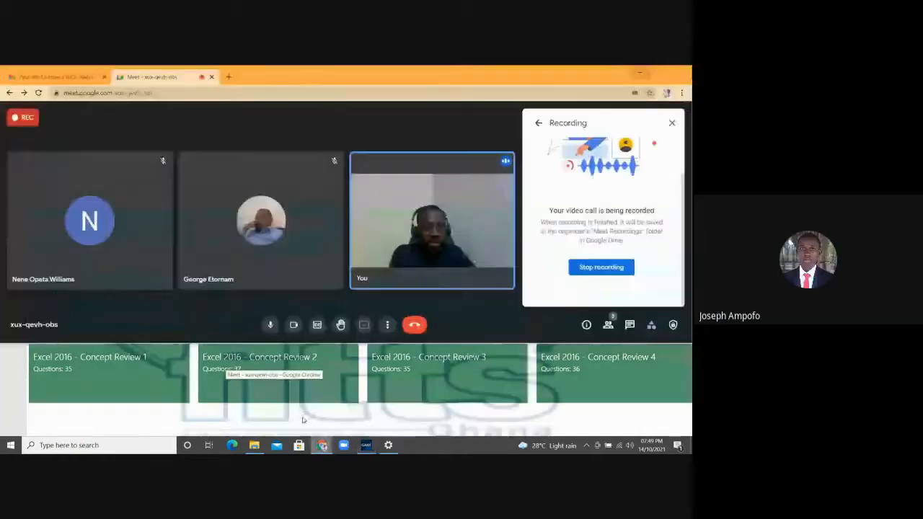
{"action": "left_click", "coordinate": [303, 420]}
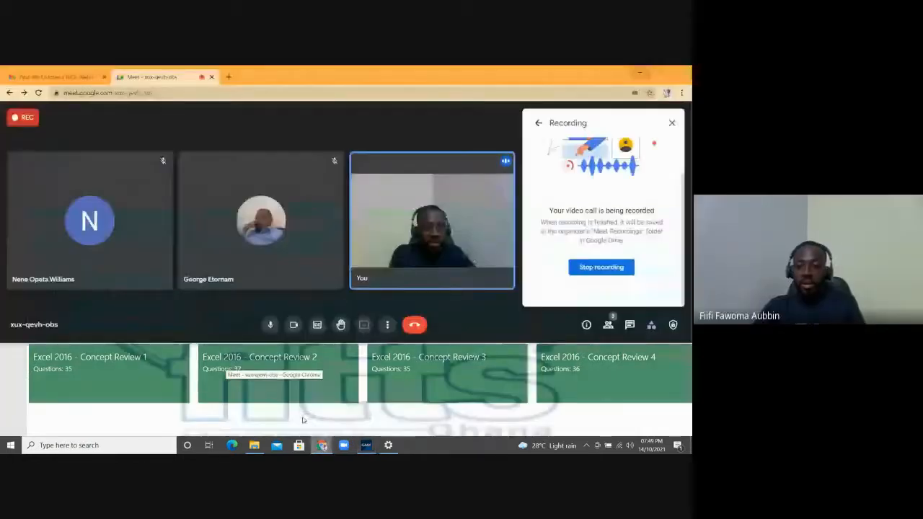